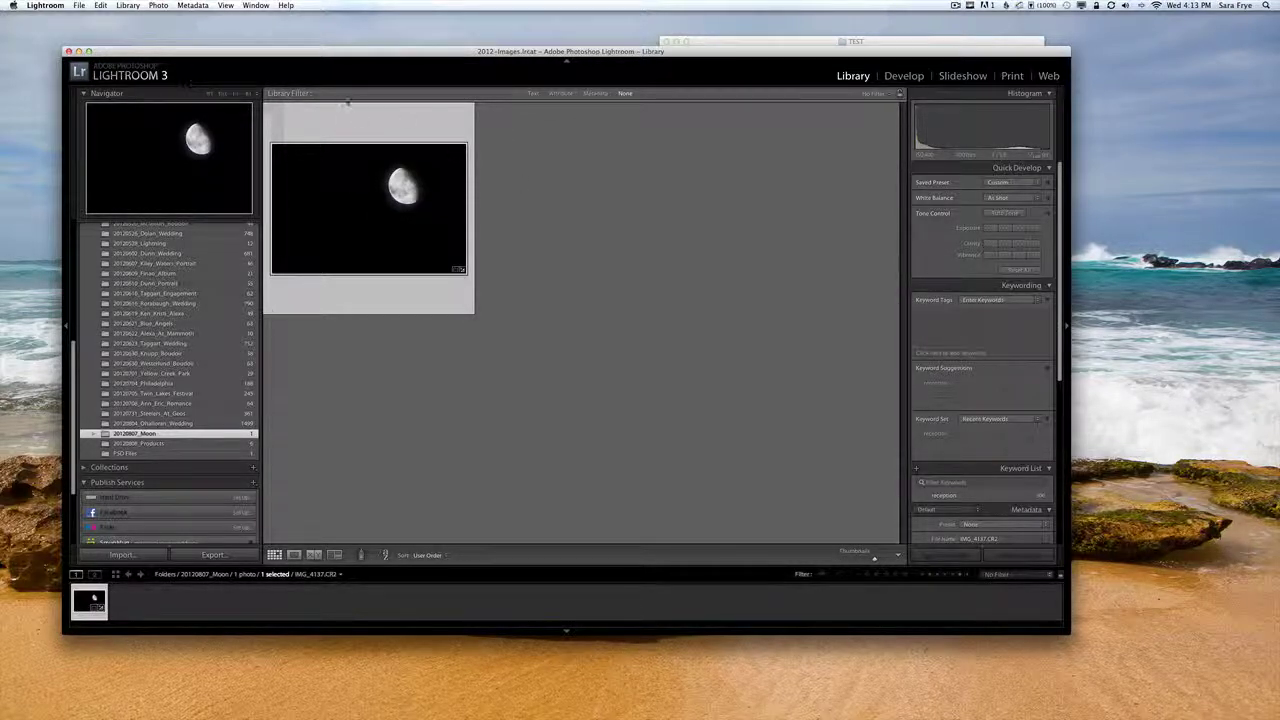
Step: Open the Export One File dialog for the moon photo
left_click(80, 5)
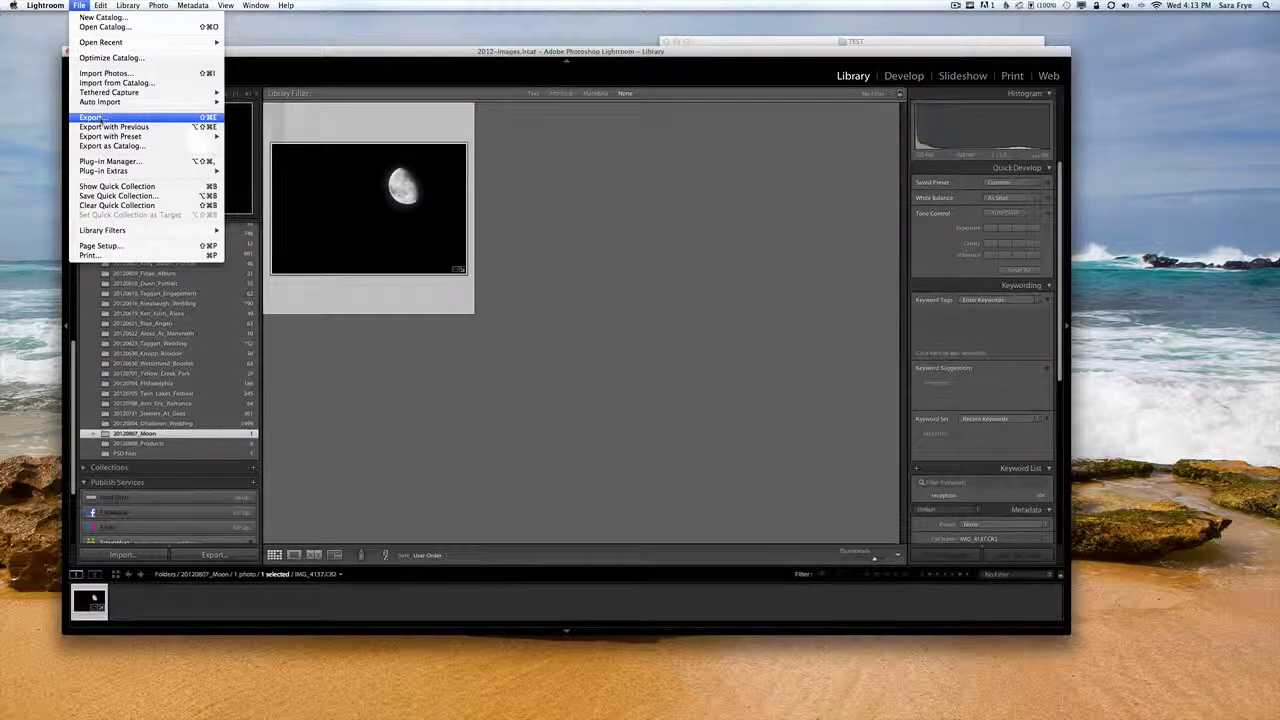
left_click(92, 118)
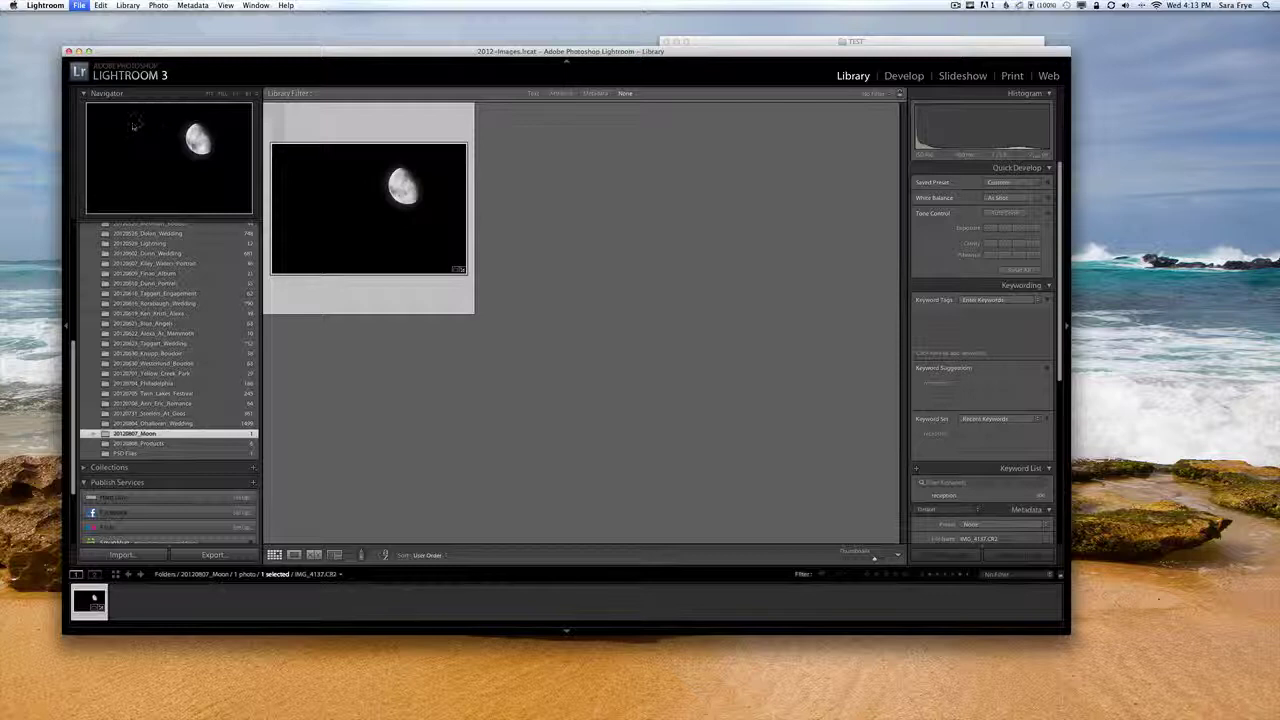
left_click_drag(587, 173, 585, 161)
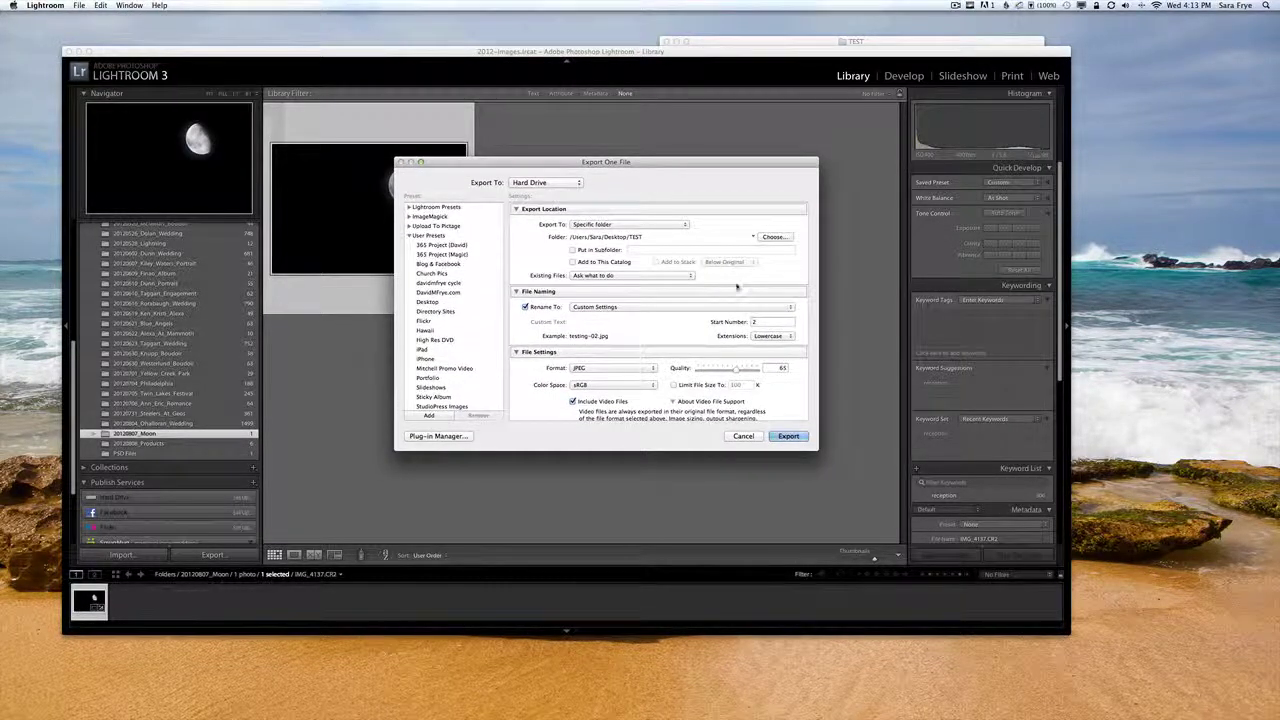
Step: Raise the JPEG quality in File Settings from 65 to 100
scroll(730, 270, "down", 3)
scroll(737, 286, "down", 6)
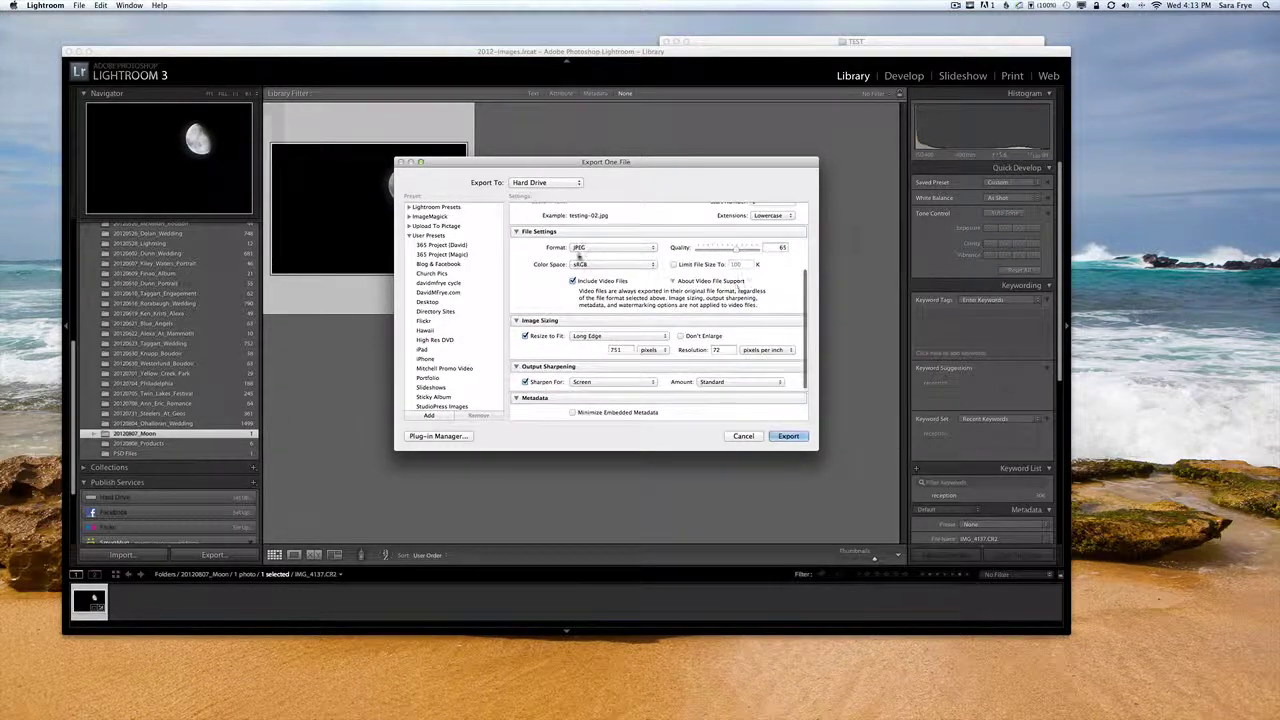
scroll(791, 266, "down", 2)
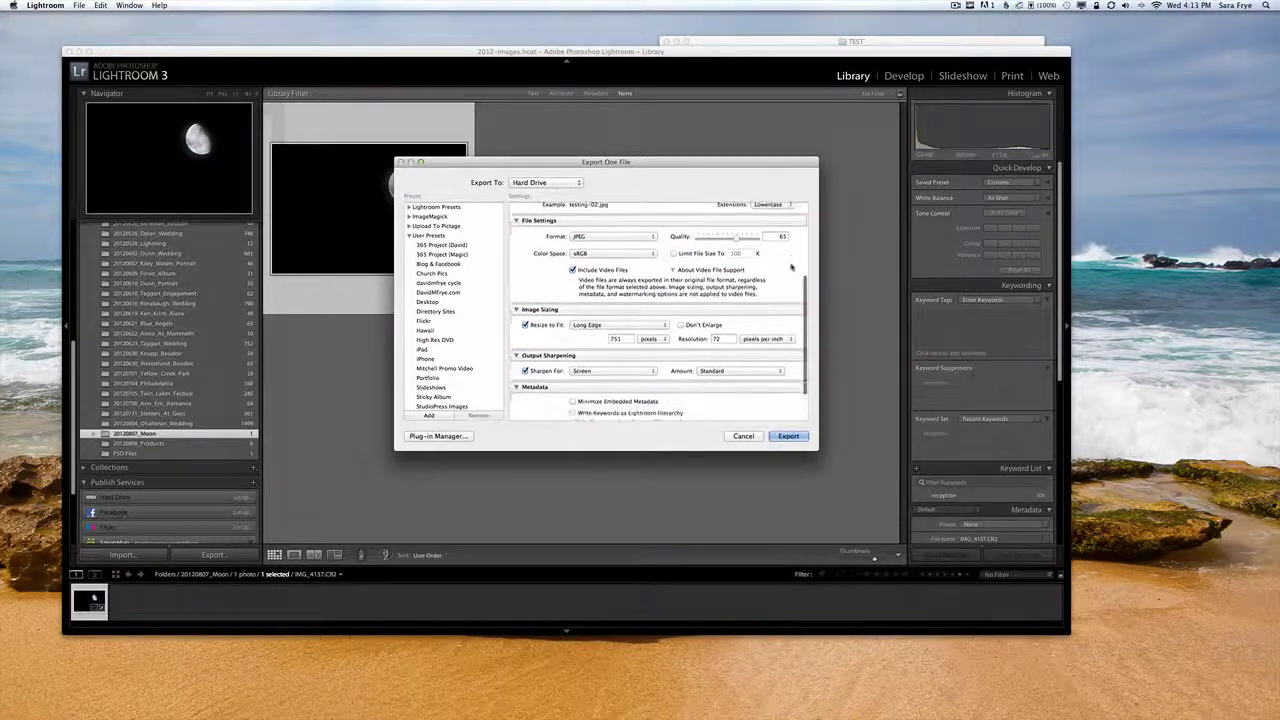
scroll(791, 266, "down", 1)
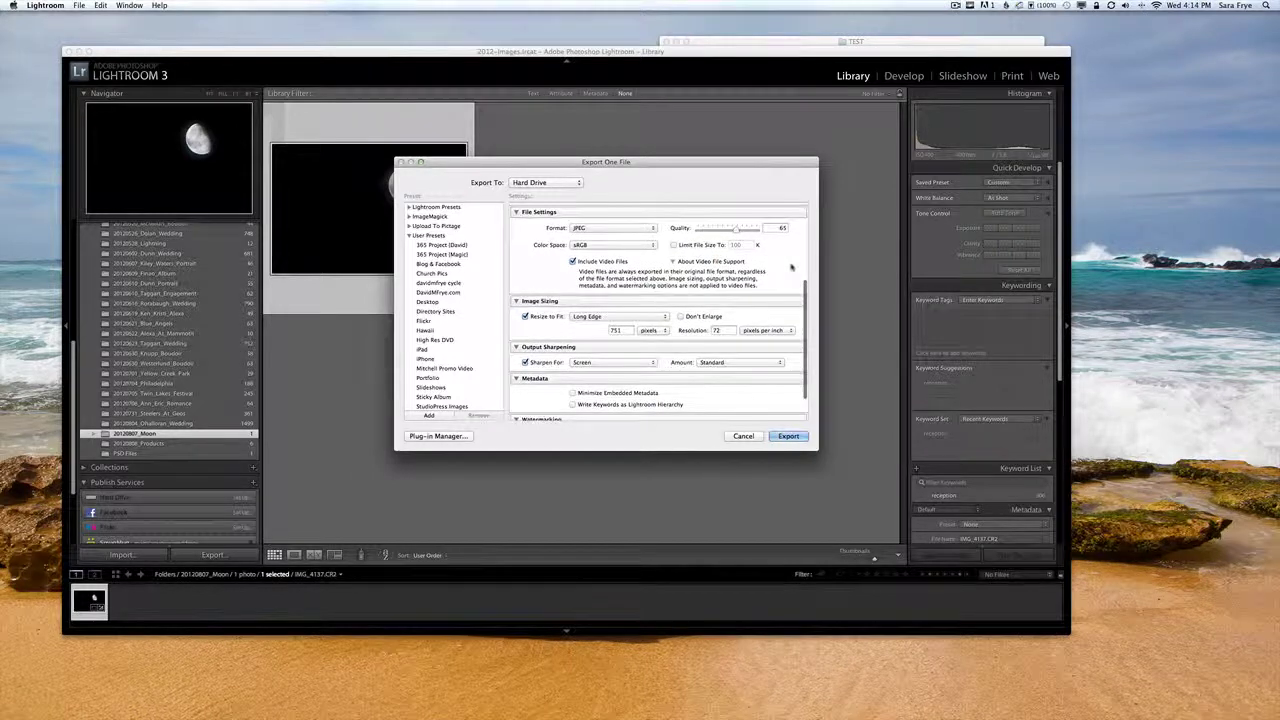
scroll(791, 266, "down", 1)
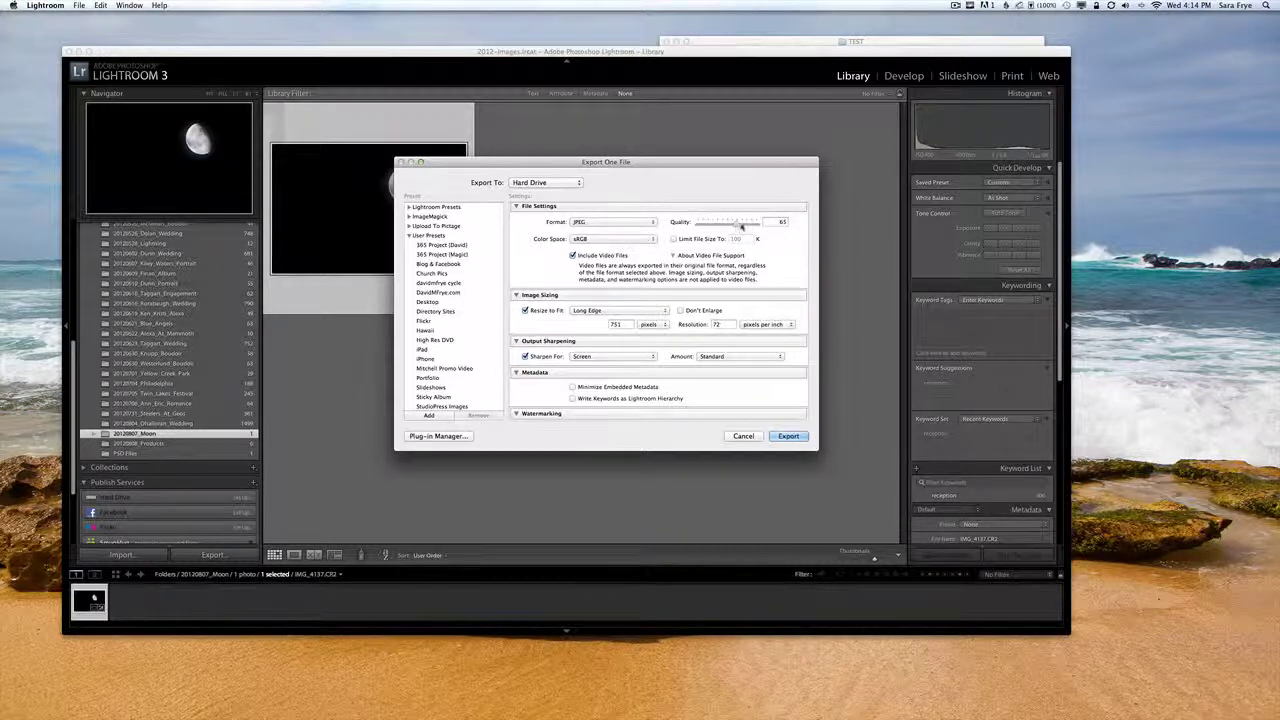
left_click_drag(763, 226, 756, 228)
left_click(771, 222)
left_click(787, 246)
left_click(769, 222)
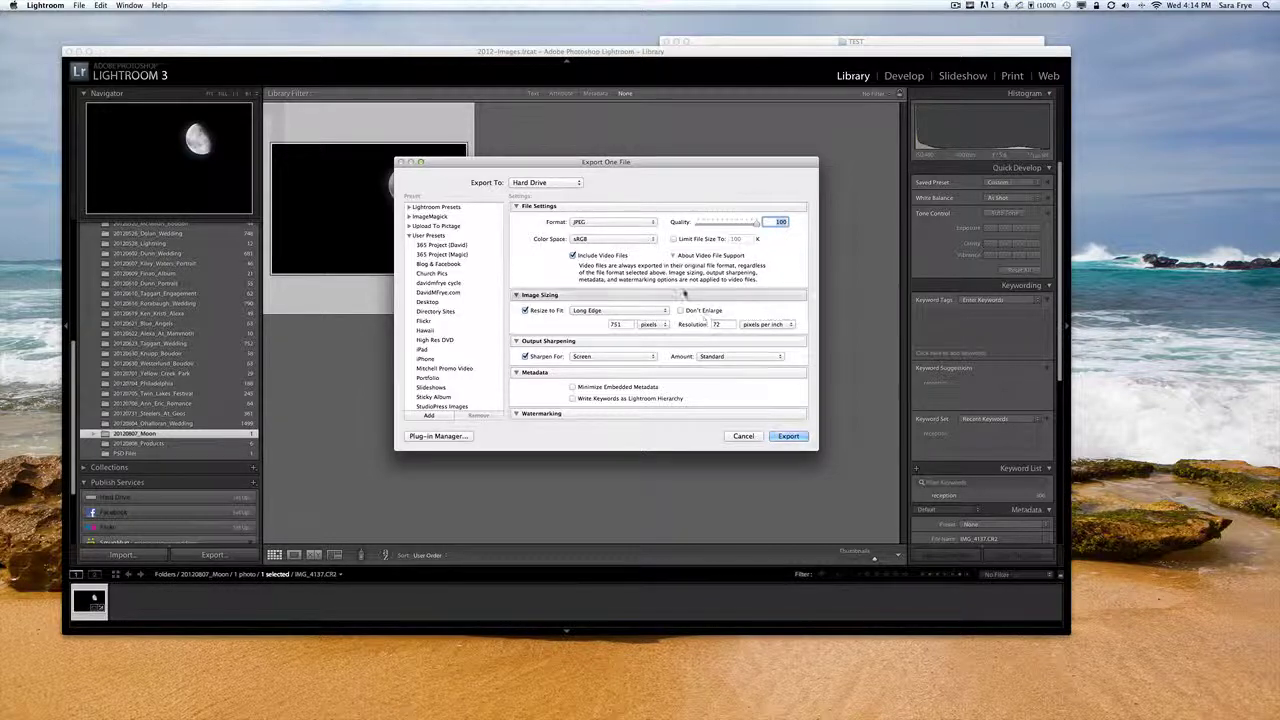
scroll(684, 290, "down", 2)
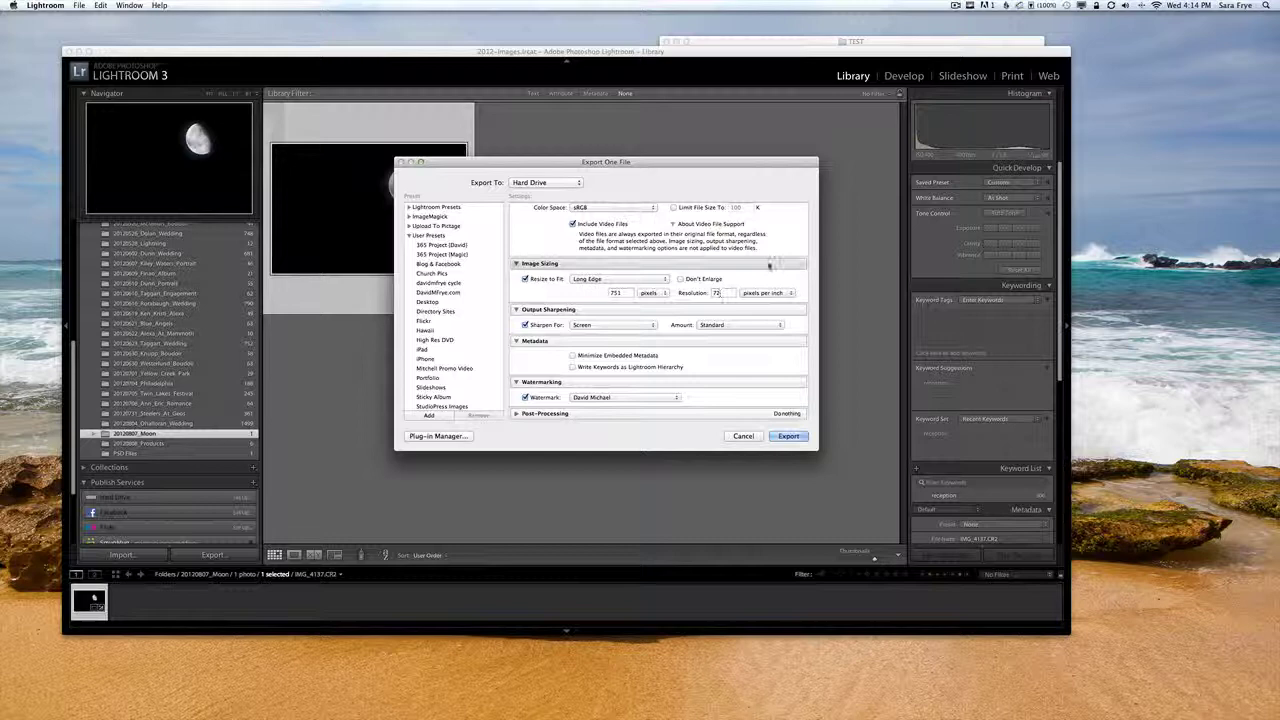
Step: Move focus to the Quality field to set the JPEG quality to 65
key("Tab")
scroll(772, 245, "up", 1)
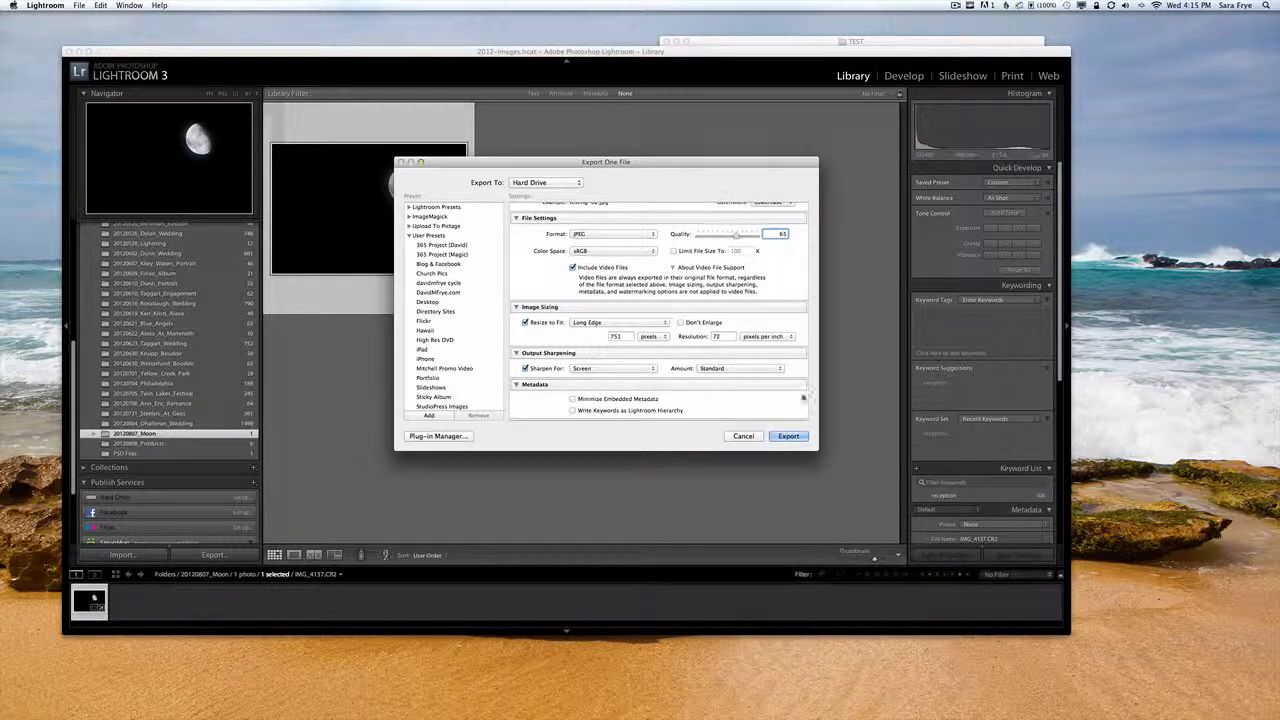
Step: Cancel the Export One File dialog without exporting the moon photo
left_click(778, 437)
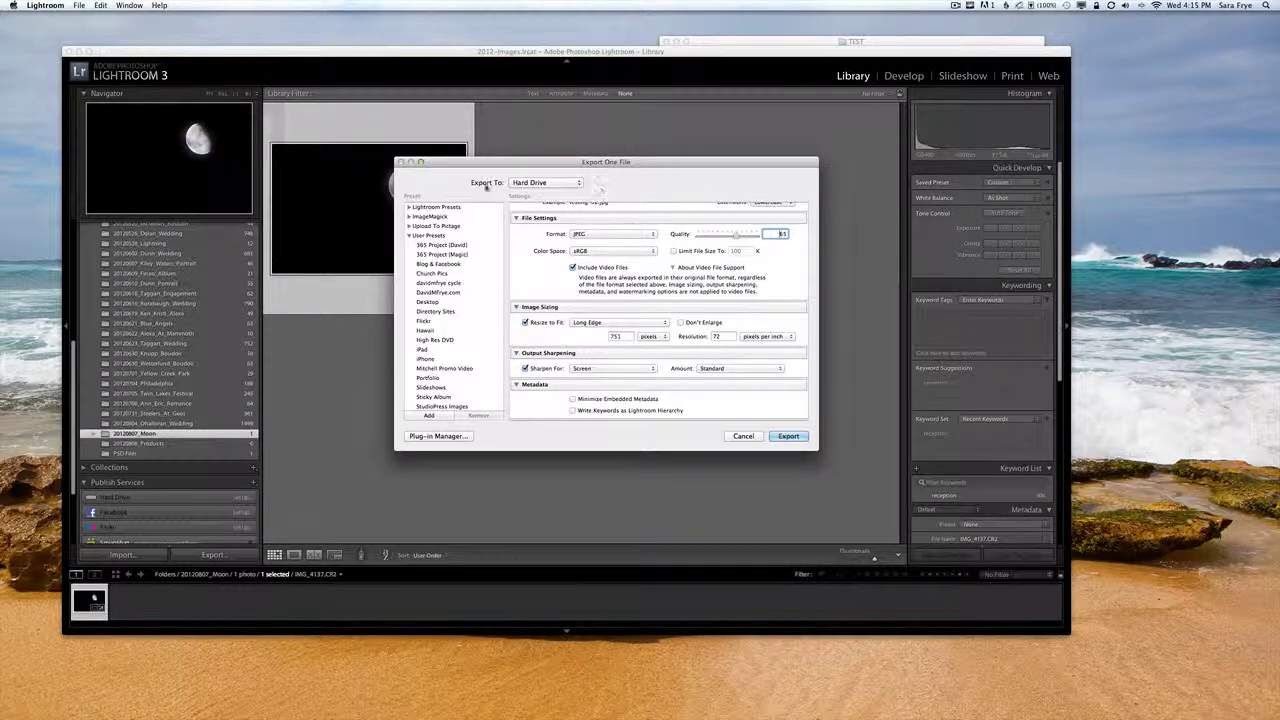
left_click(743, 437)
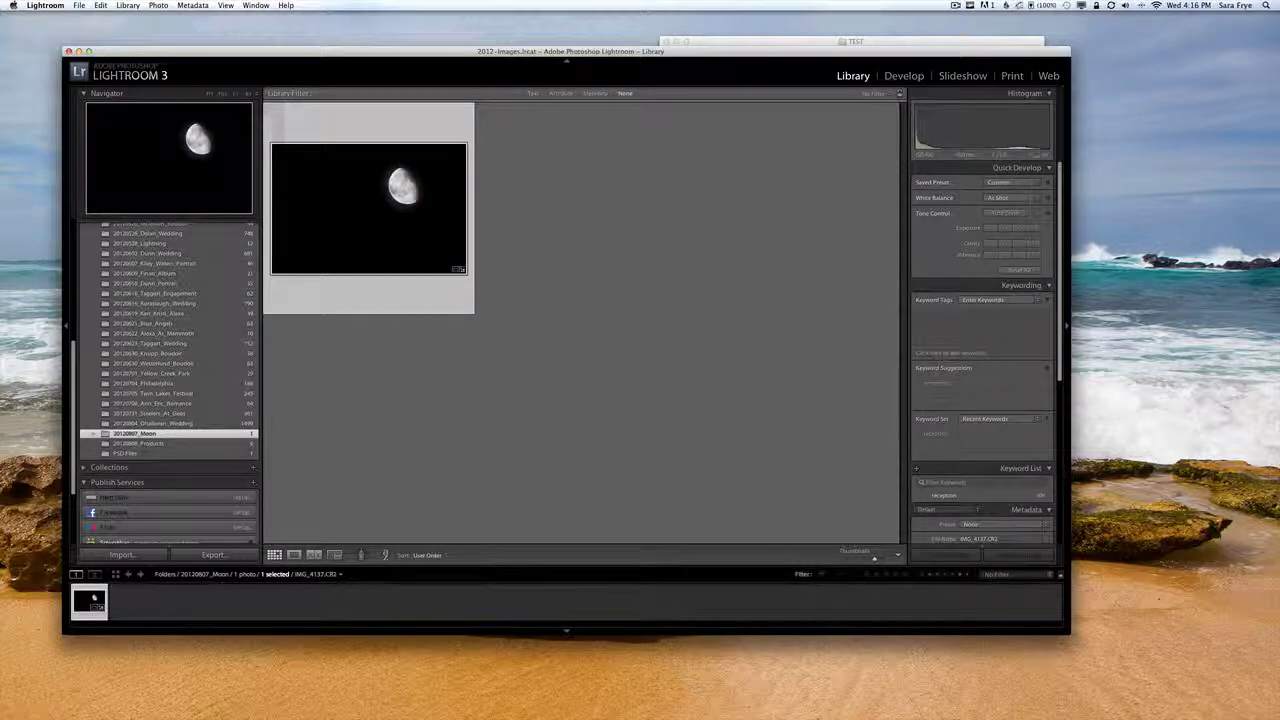
Step: Show Get Info for testing-01.jpg in the TEST folder, revealing its 76 KB size
left_click(719, 43)
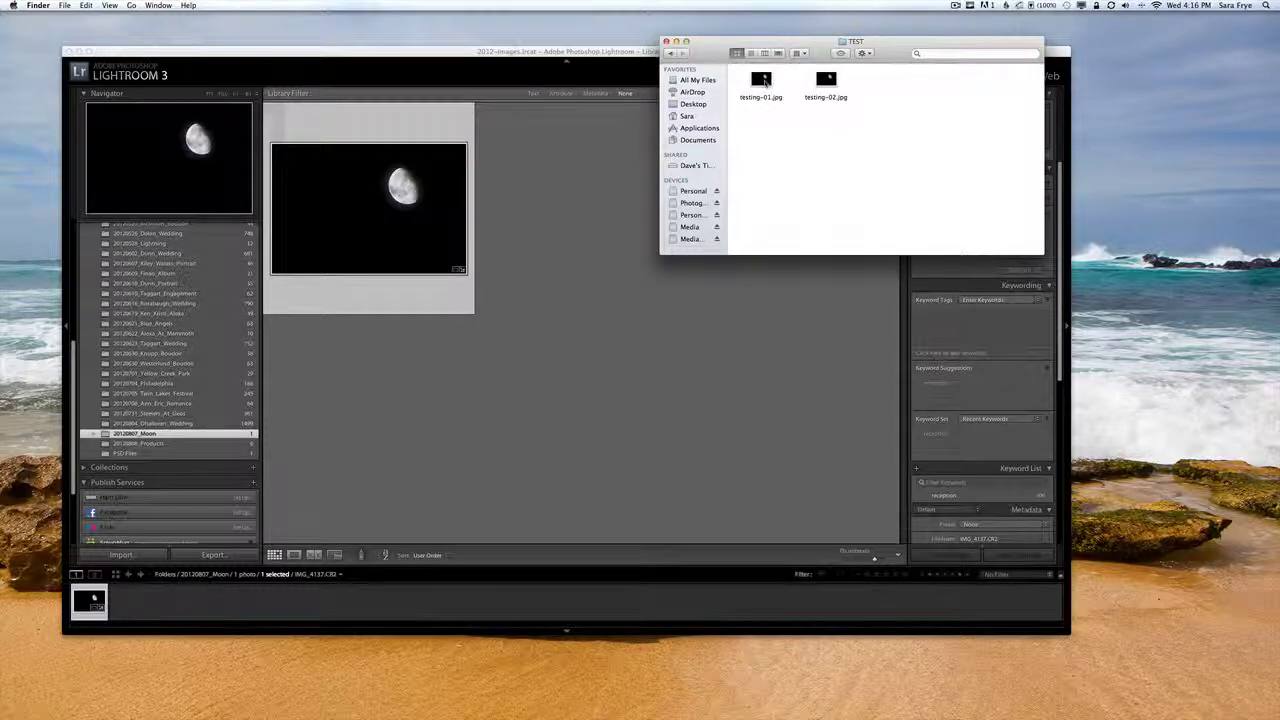
left_click(764, 80)
right_click(765, 82)
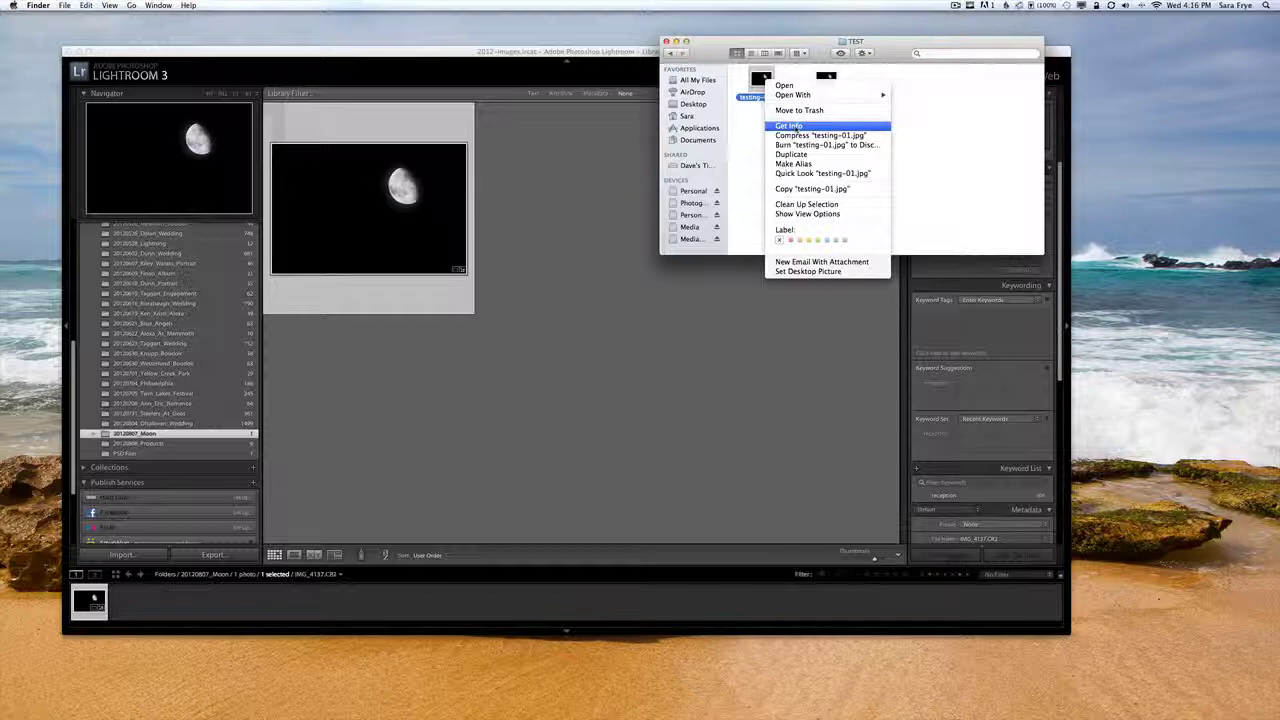
left_click(792, 127)
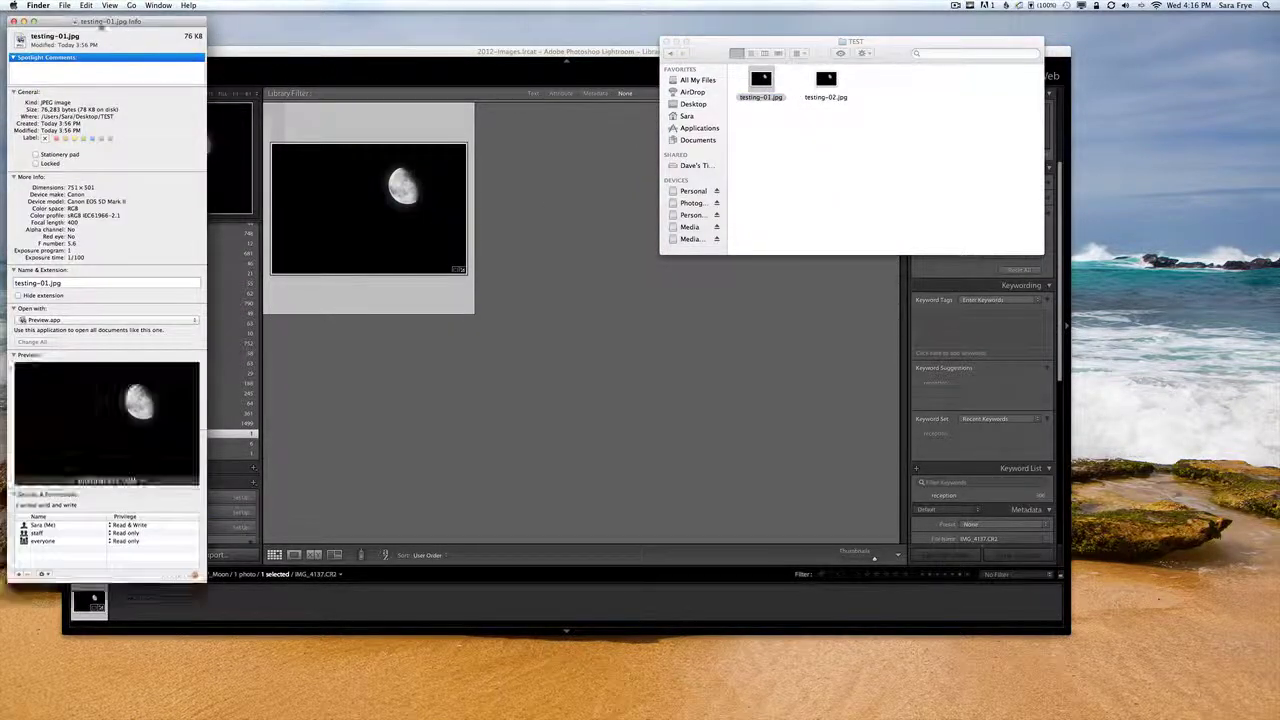
left_click_drag(101, 27, 327, 23)
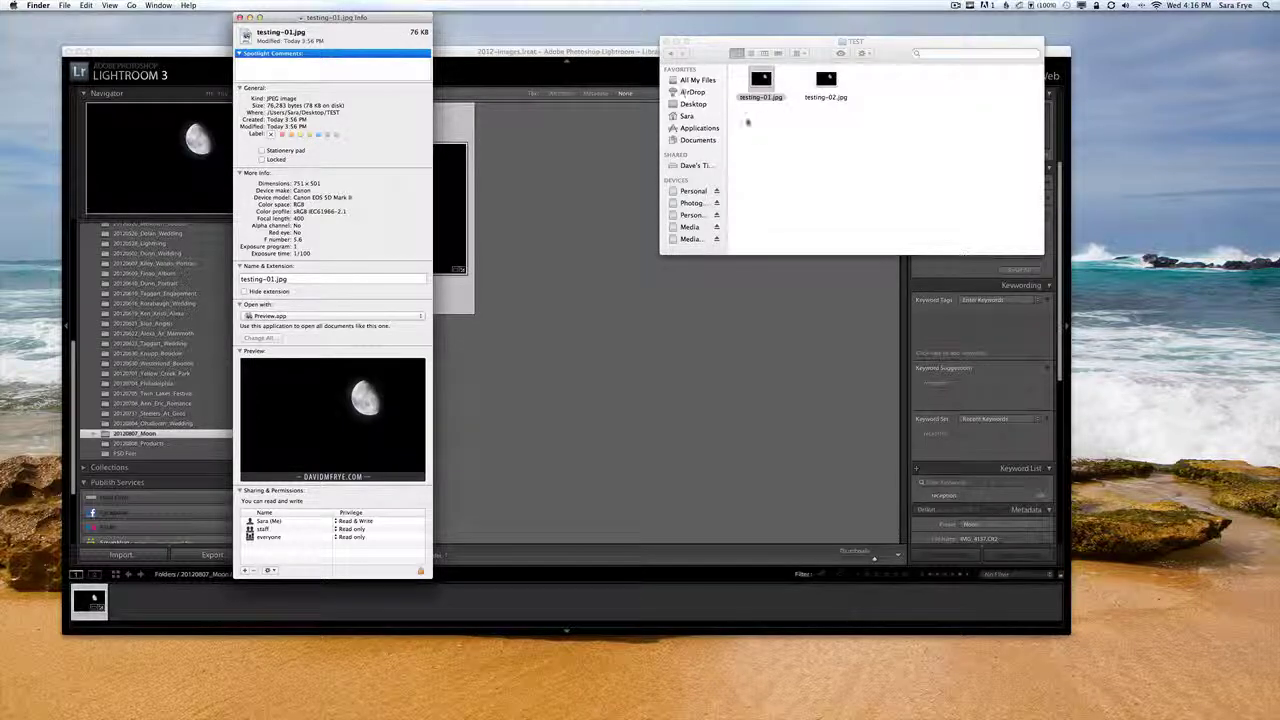
left_click(828, 118)
Step: Open Get Info for testing-02.jpg (38 KB) and place it beside testing-01's info
left_click(828, 118)
left_click(826, 80)
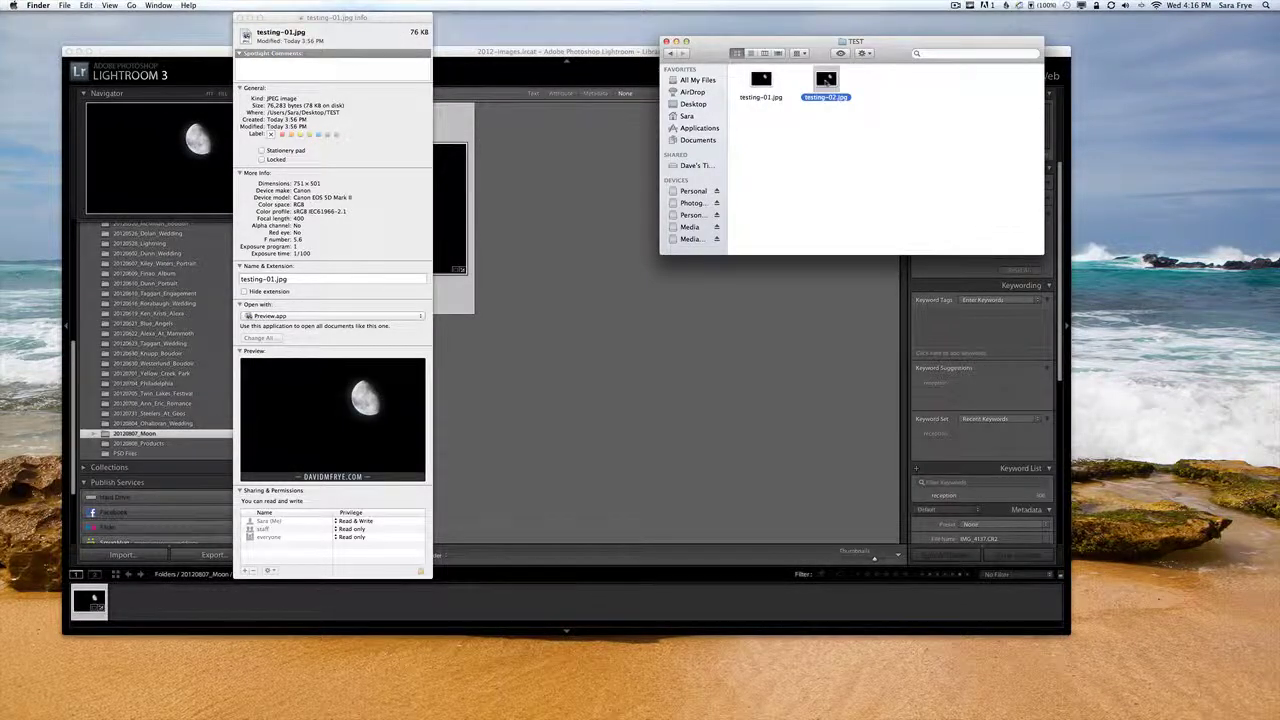
right_click(826, 80)
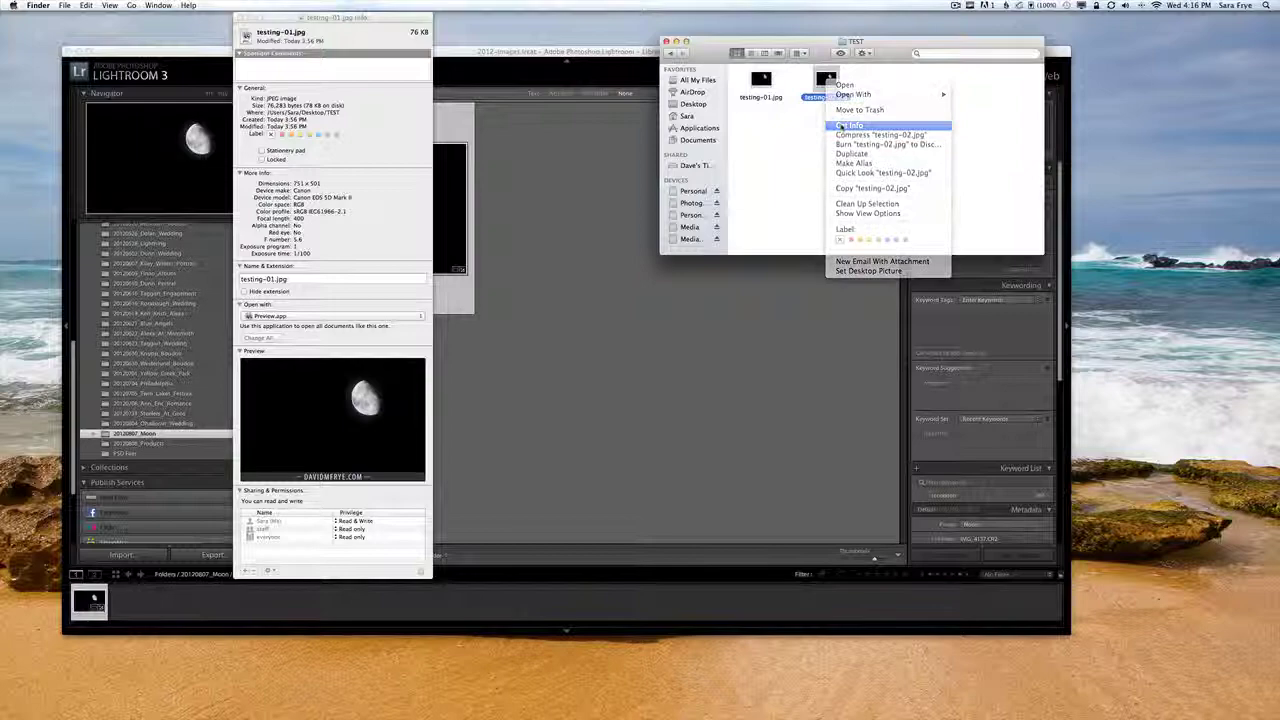
left_click(846, 125)
left_click_drag(84, 22, 510, 20)
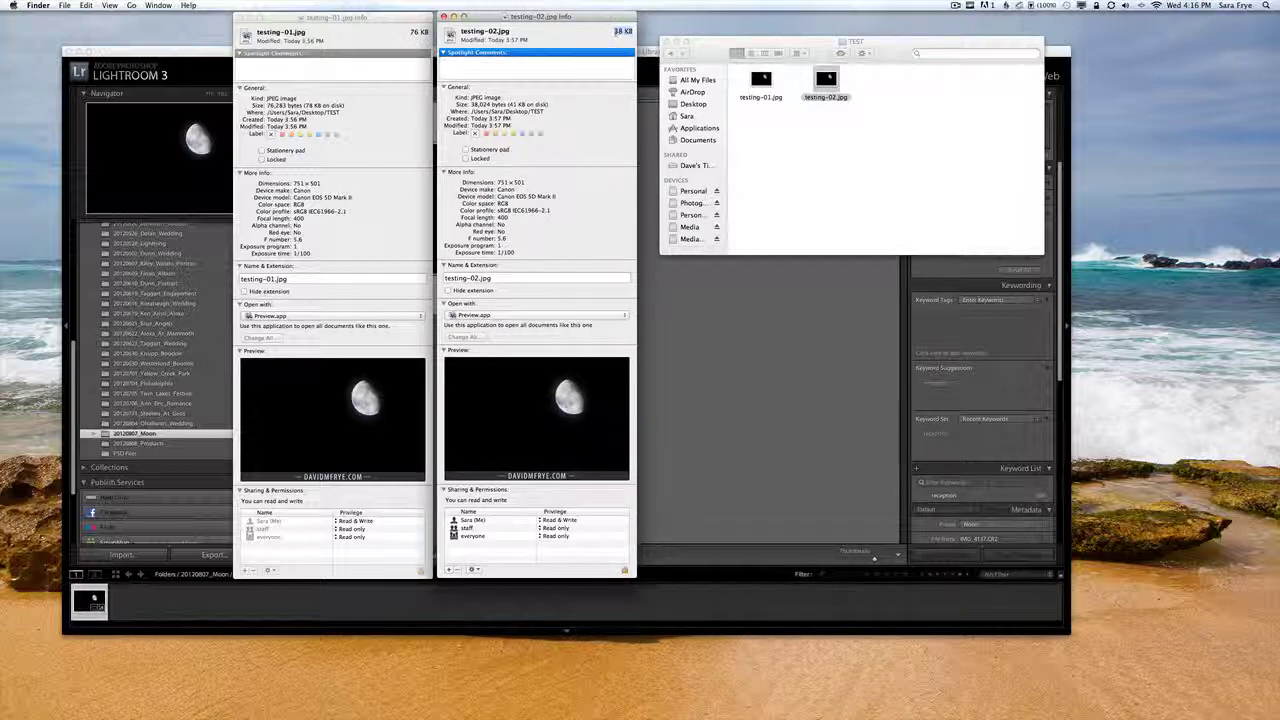
Step: Compare the two info windows and close testing-02.jpg's info
left_click(388, 36)
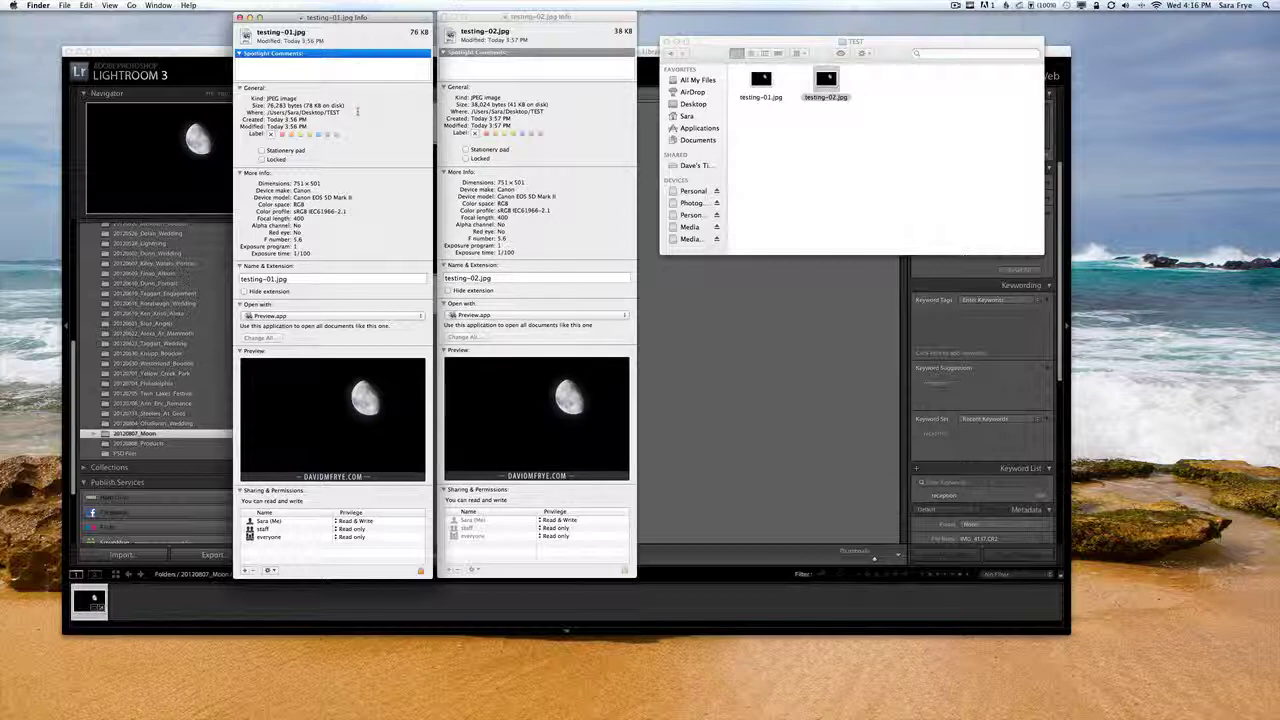
left_click(484, 22)
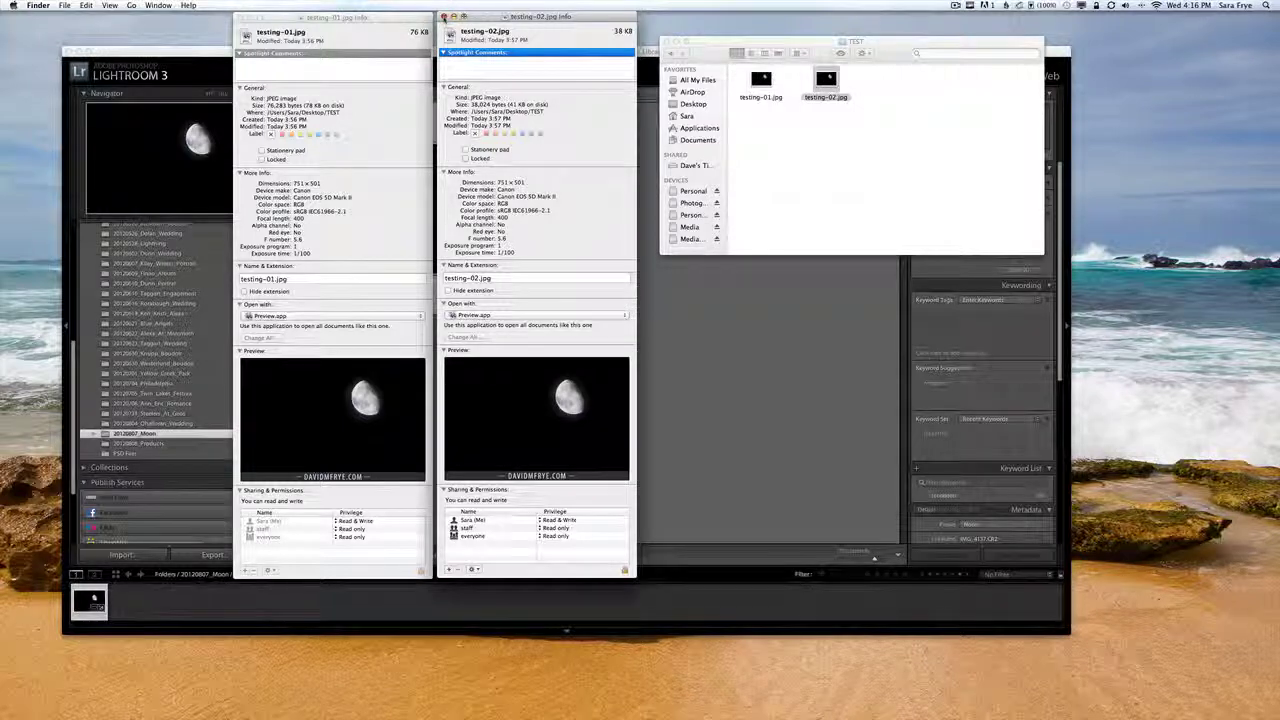
left_click(443, 17)
Step: Close testing-01's info, then show IMG_4146.CR2 from 20120808_Products in Lightroom's Loupe view
left_click(240, 18)
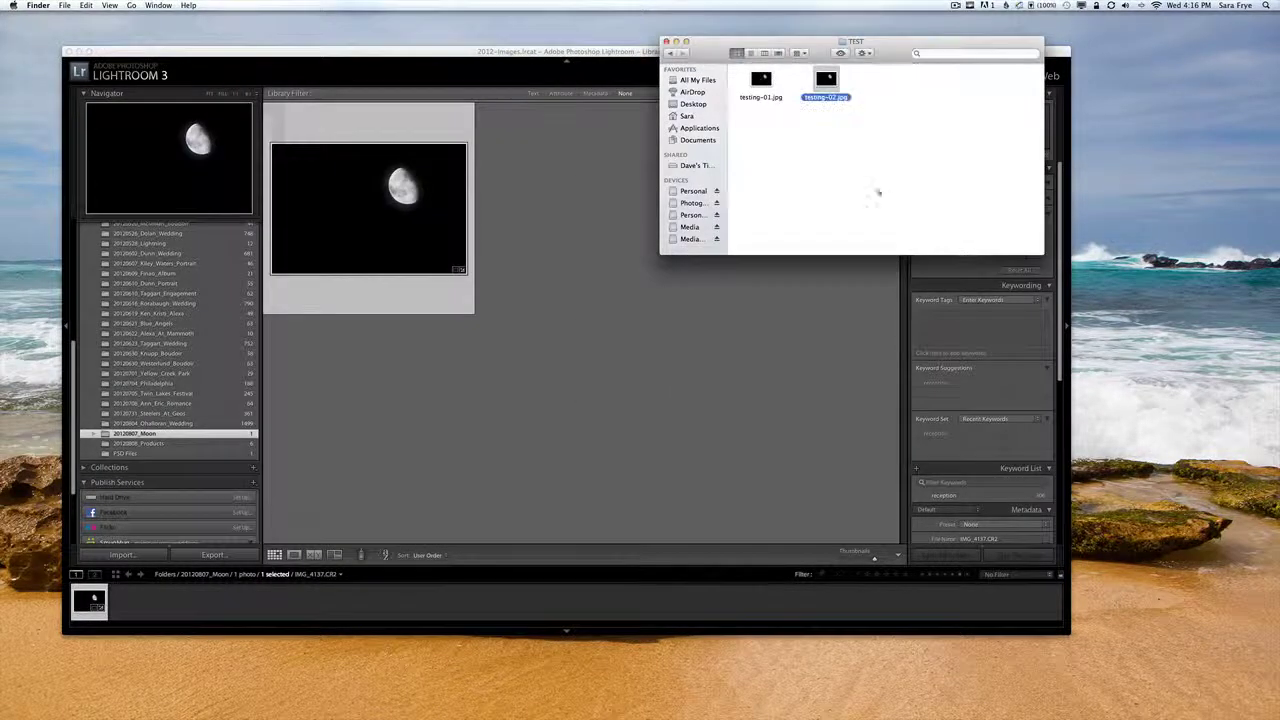
left_click(591, 281)
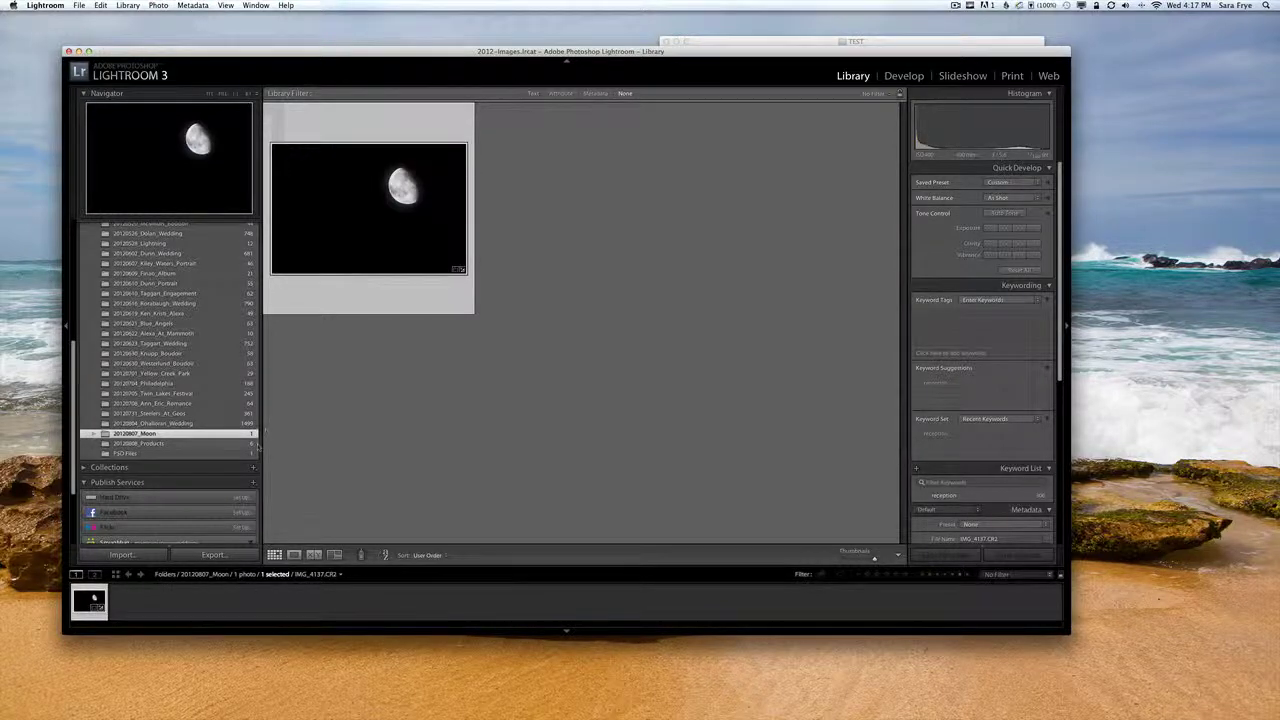
left_click(193, 444)
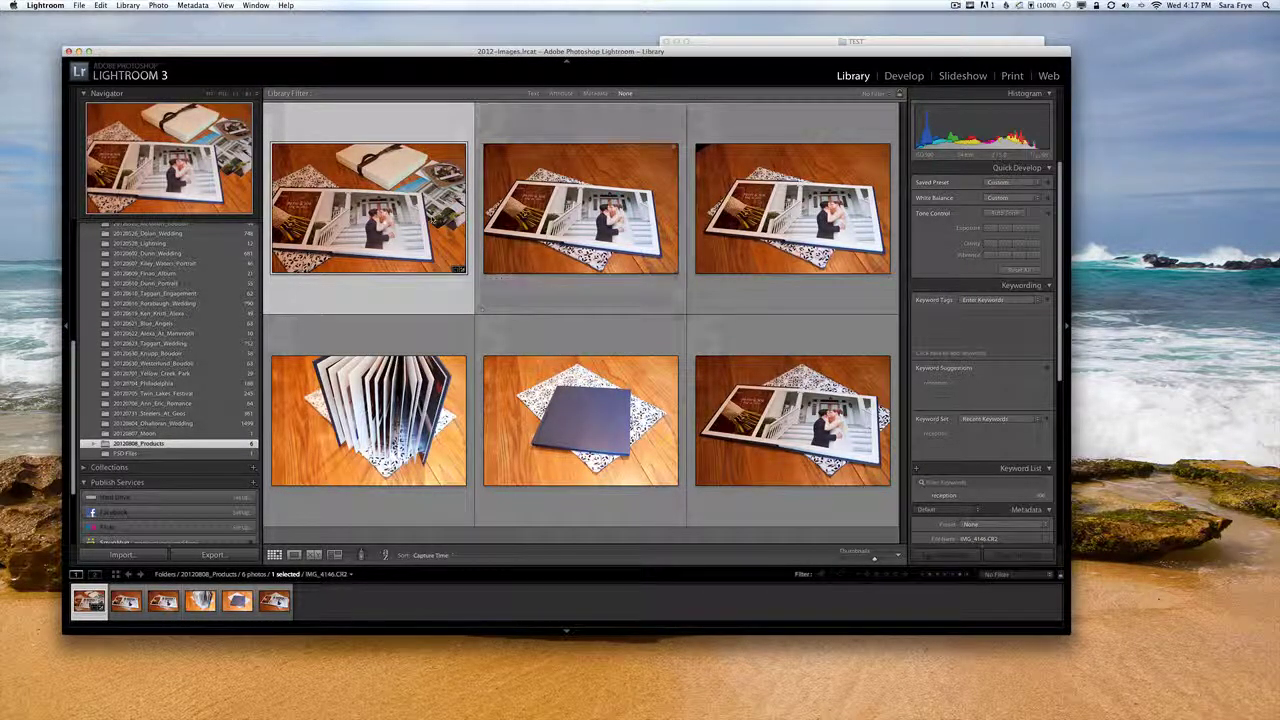
key("e")
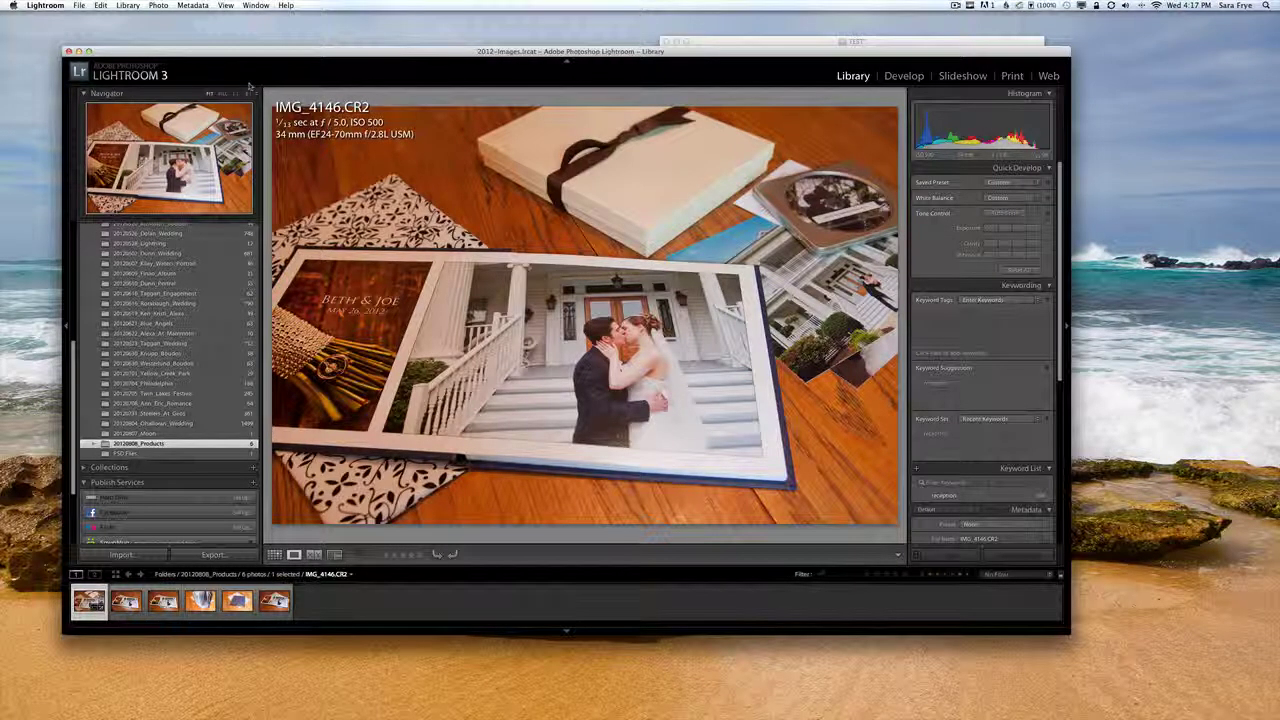
Step: Open the Export dialog for IMG_4146.CR2 and review its settings
left_click(72, 5)
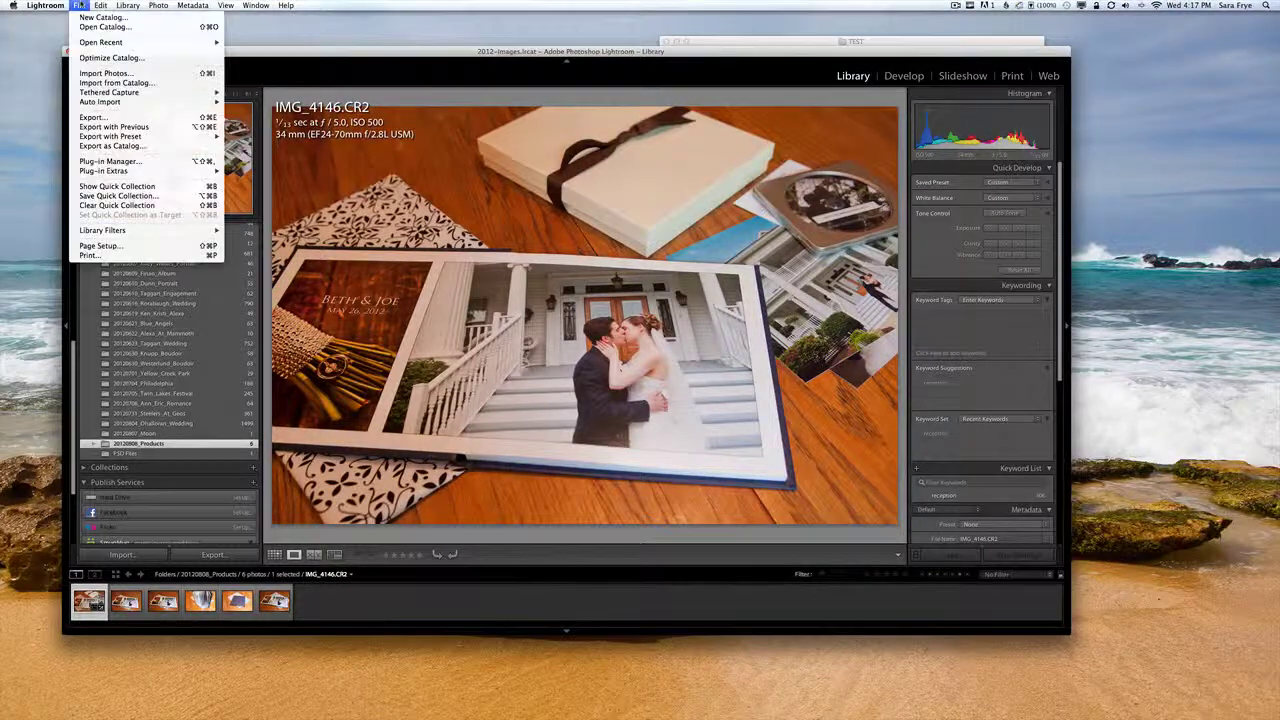
left_click(92, 118)
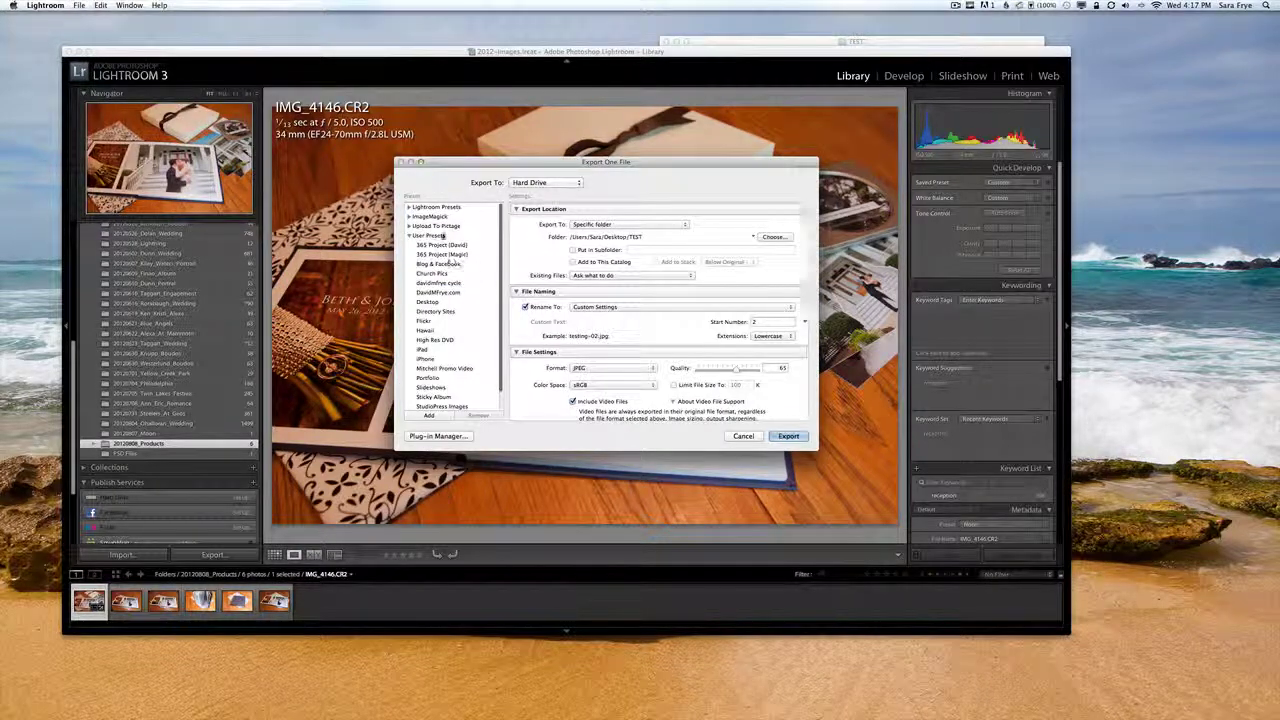
scroll(455, 320, "down", 2)
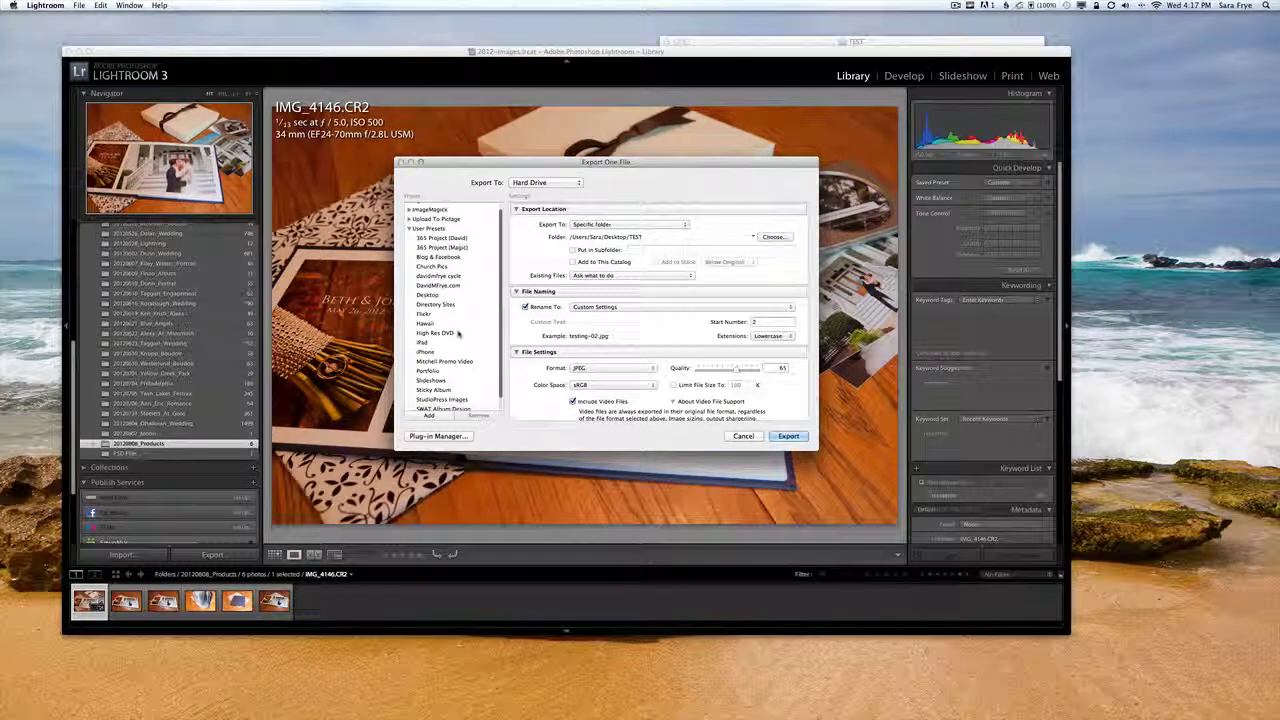
scroll(455, 320, "up", 2)
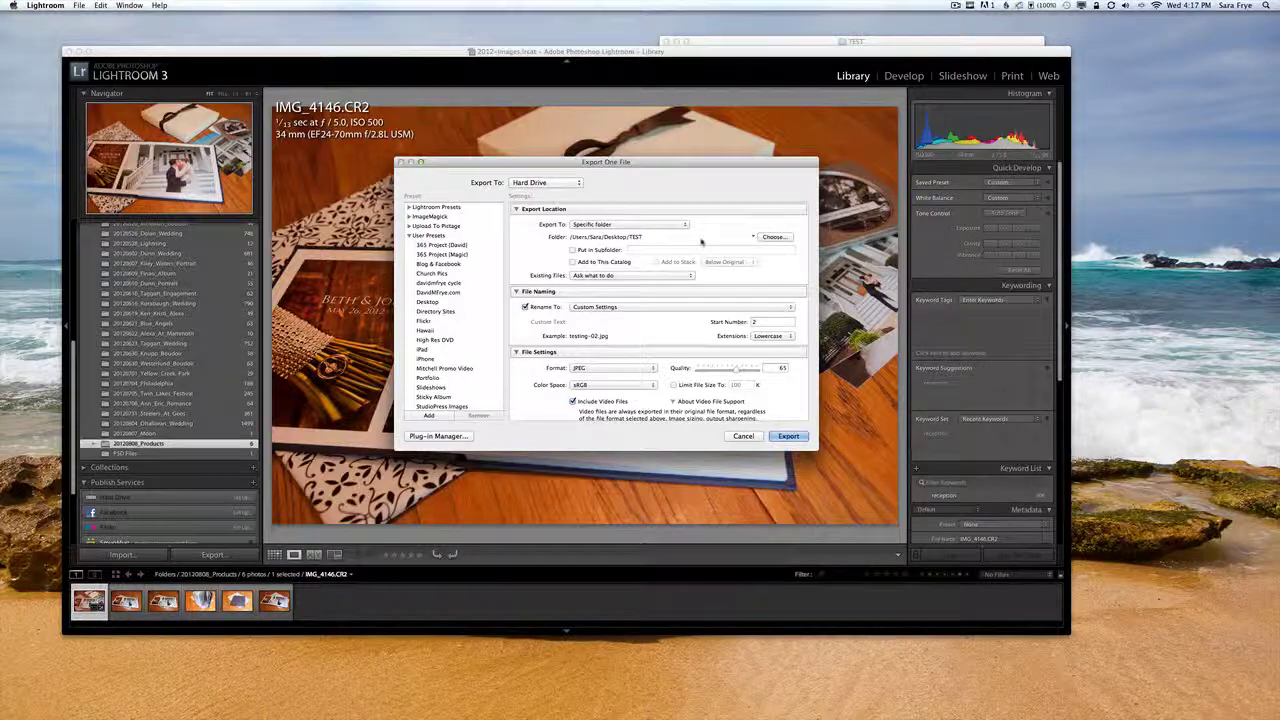
scroll(701, 242, "down", 3)
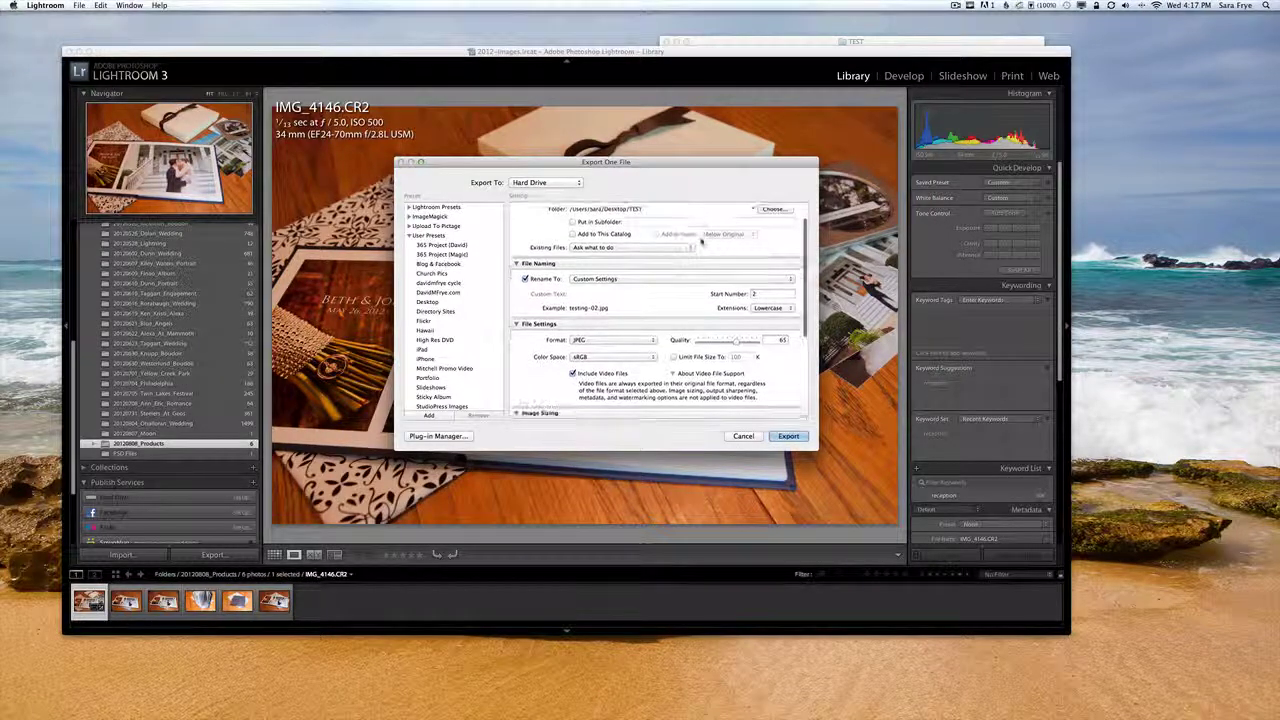
scroll(701, 242, "up", 3)
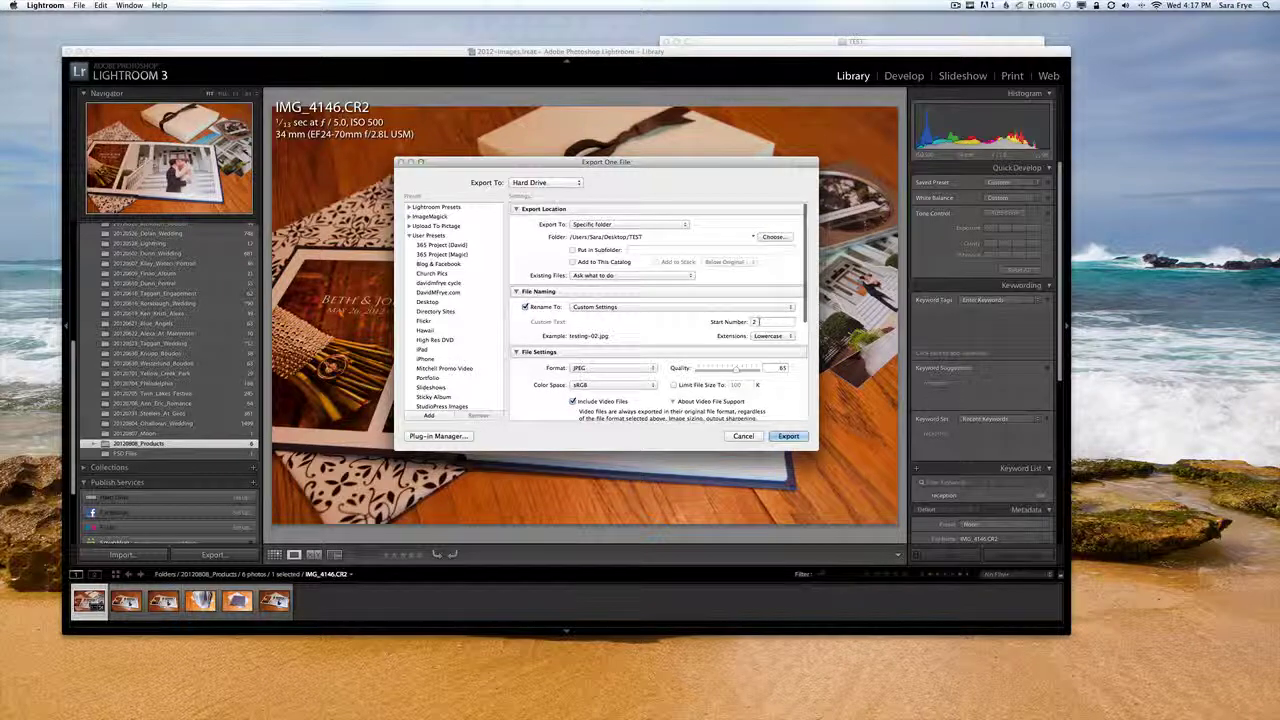
Step: Set Start Number to 3 and export testing-03.jpg at quality 65 into TEST
left_click(757, 321)
key("BackSpace")
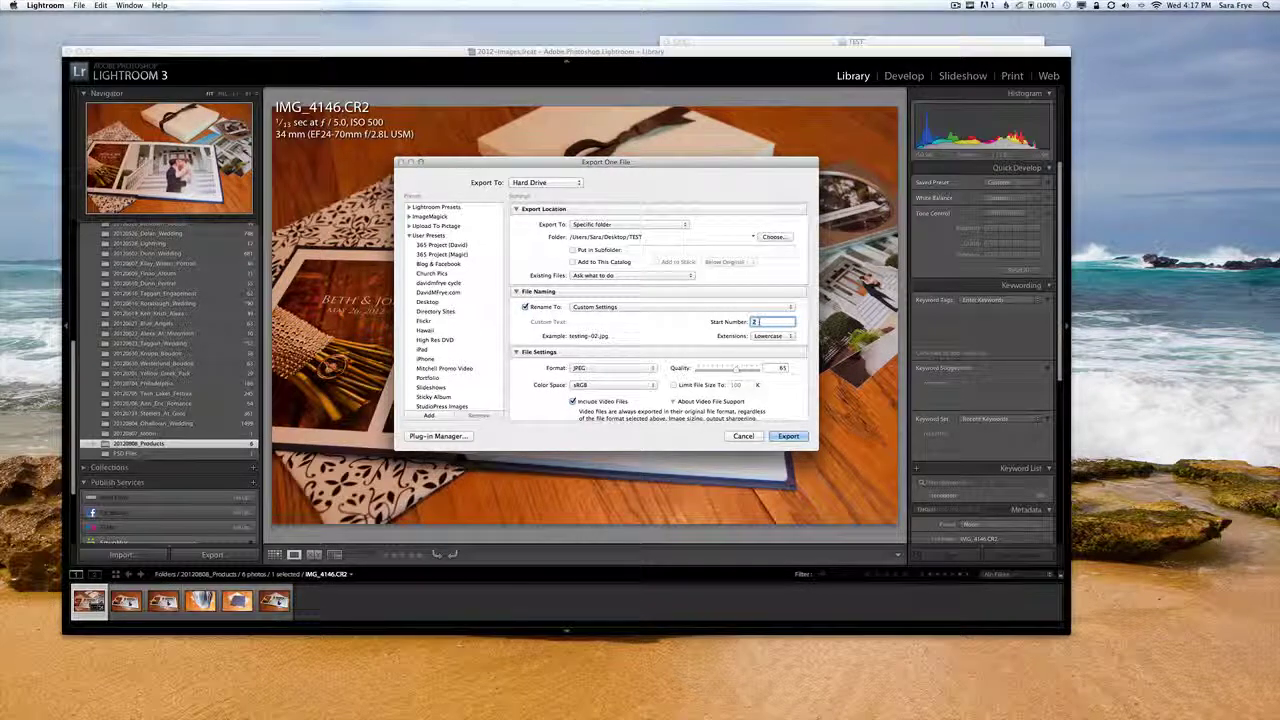
type("3")
left_click(804, 436)
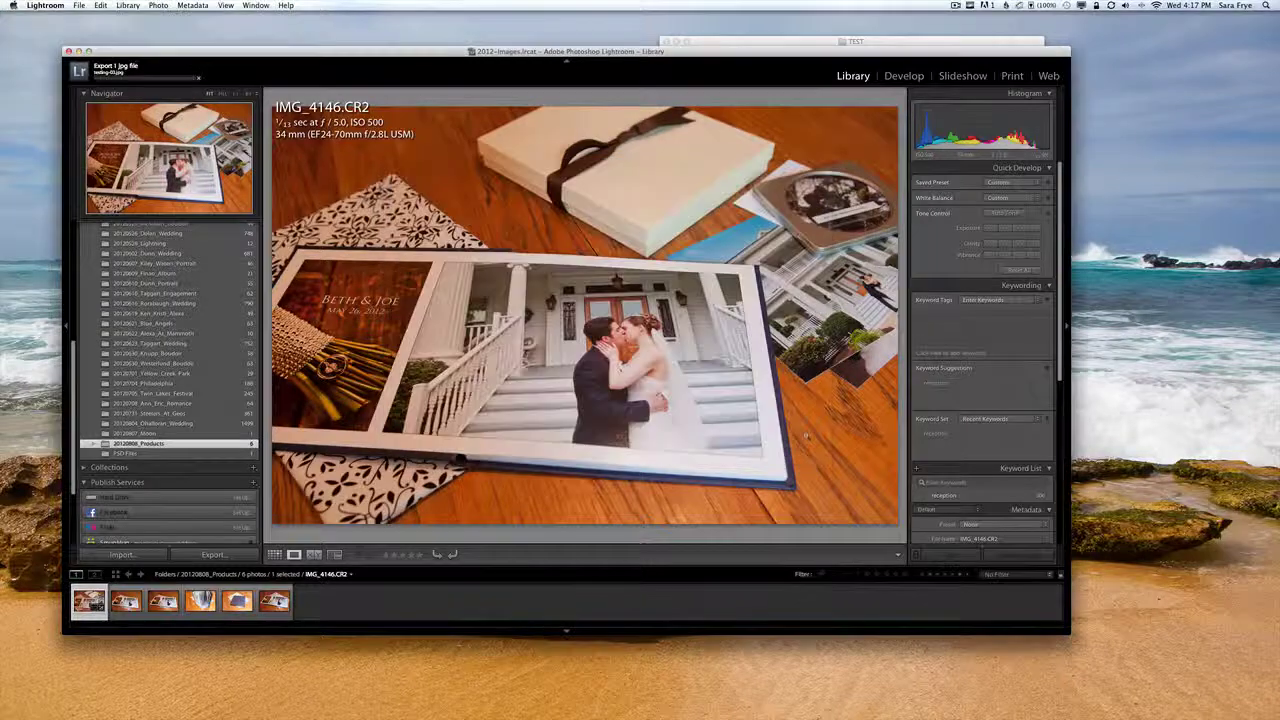
Step: Re-export IMG_4146.CR2 at JPEG quality 100 as testing-04.jpg into the TEST folder
left_click(86, 8)
left_click(110, 120)
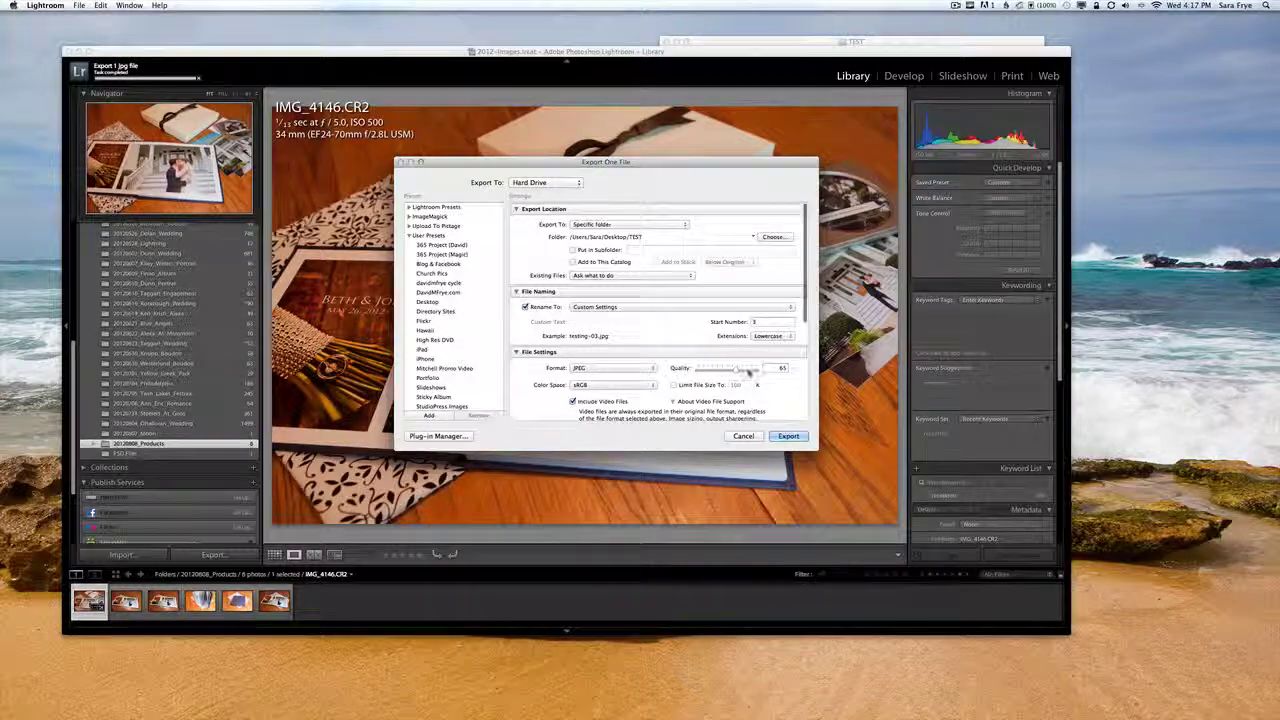
left_click_drag(749, 370, 786, 370)
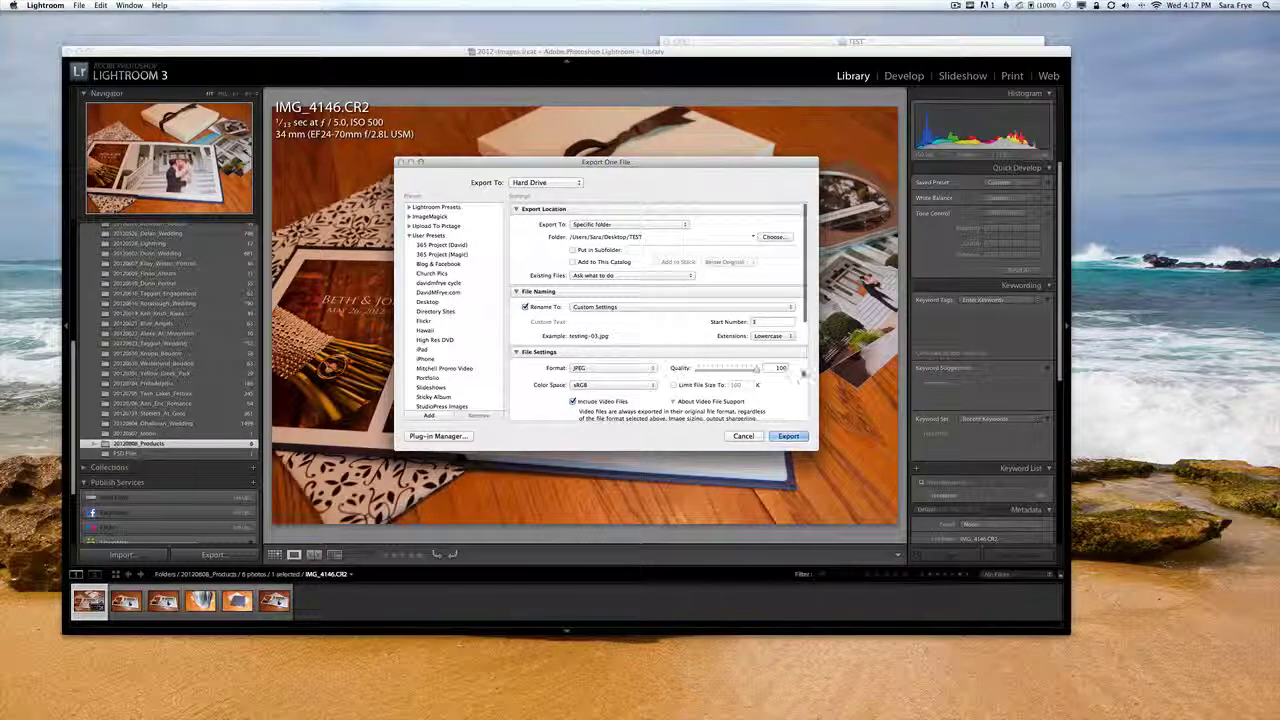
scroll(795, 370, "down", 2)
left_click(771, 312)
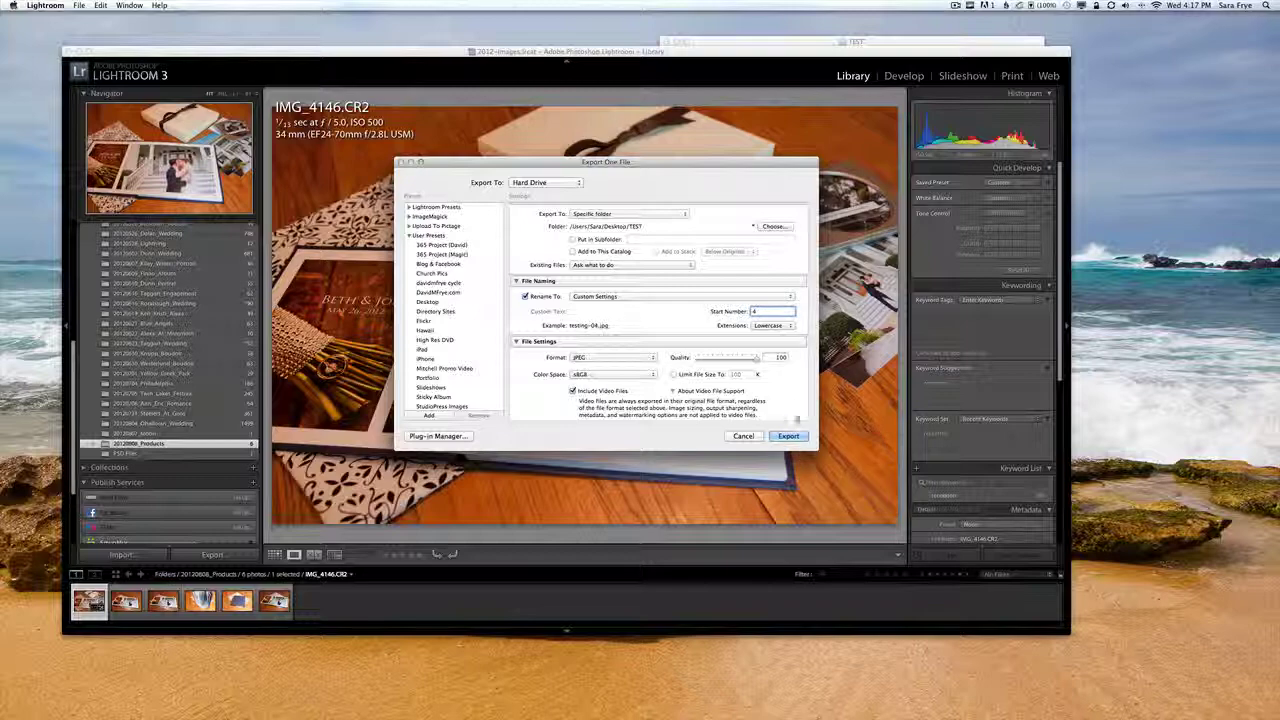
left_click(789, 437)
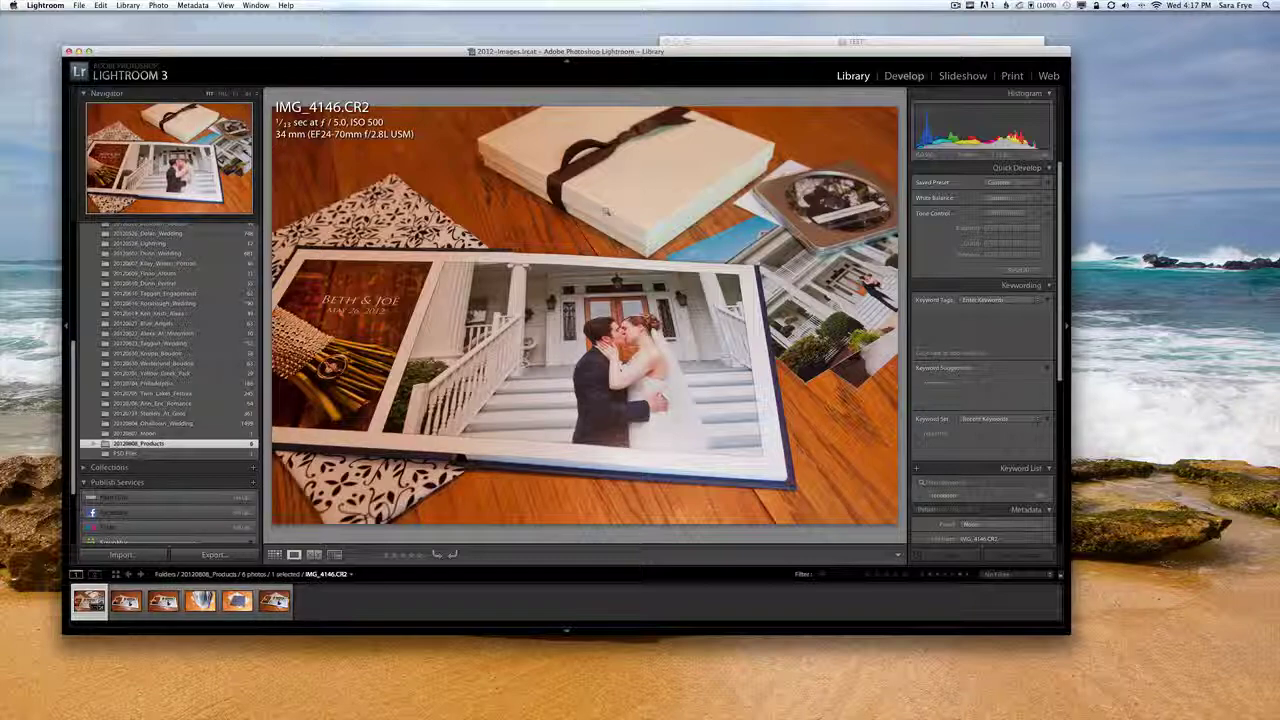
Step: Reposition the TEST folder window and open Get Info for testing-03.jpg and testing-04.jpg
left_click(783, 42)
left_click_drag(783, 42, 507, 233)
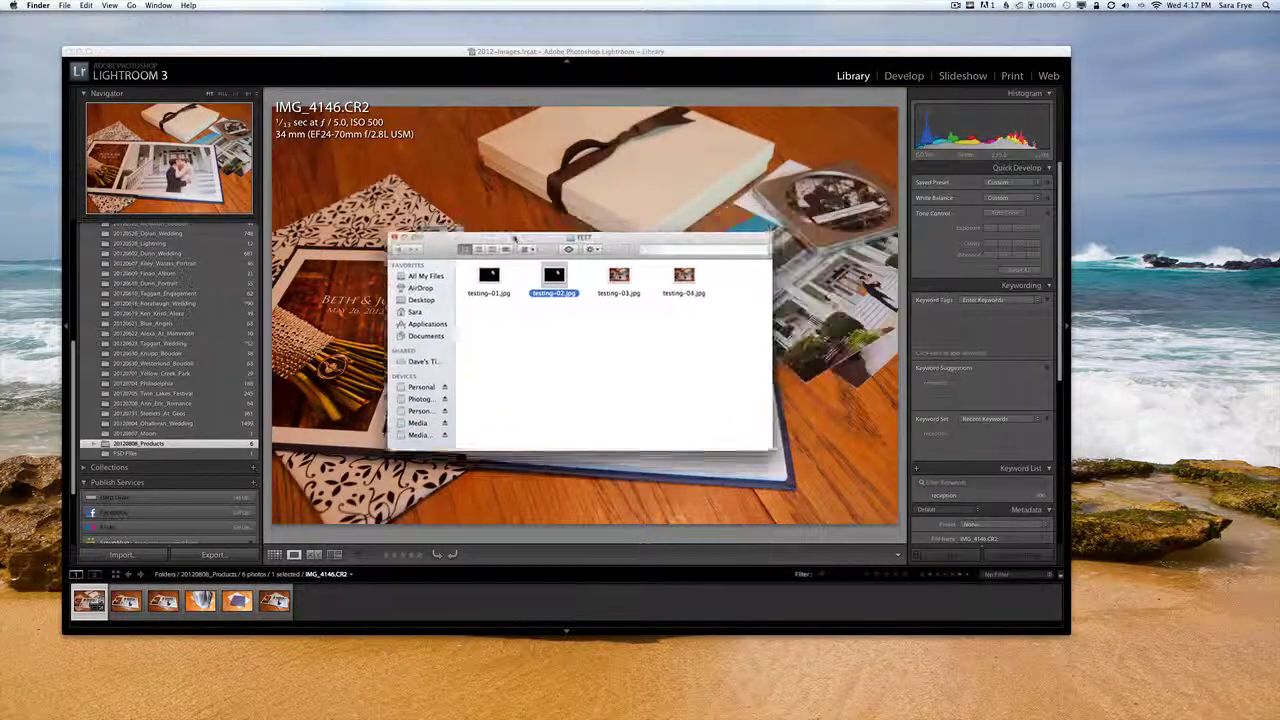
left_click(615, 270)
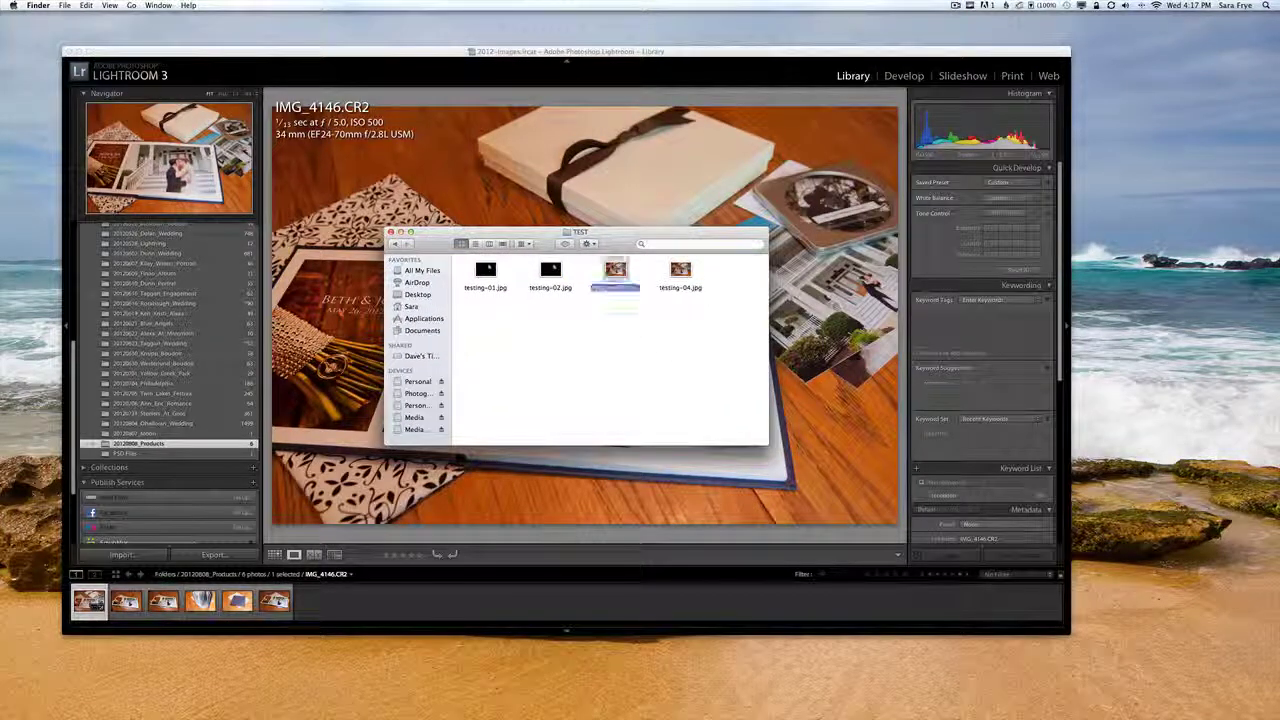
right_click(615, 270)
left_click(637, 313)
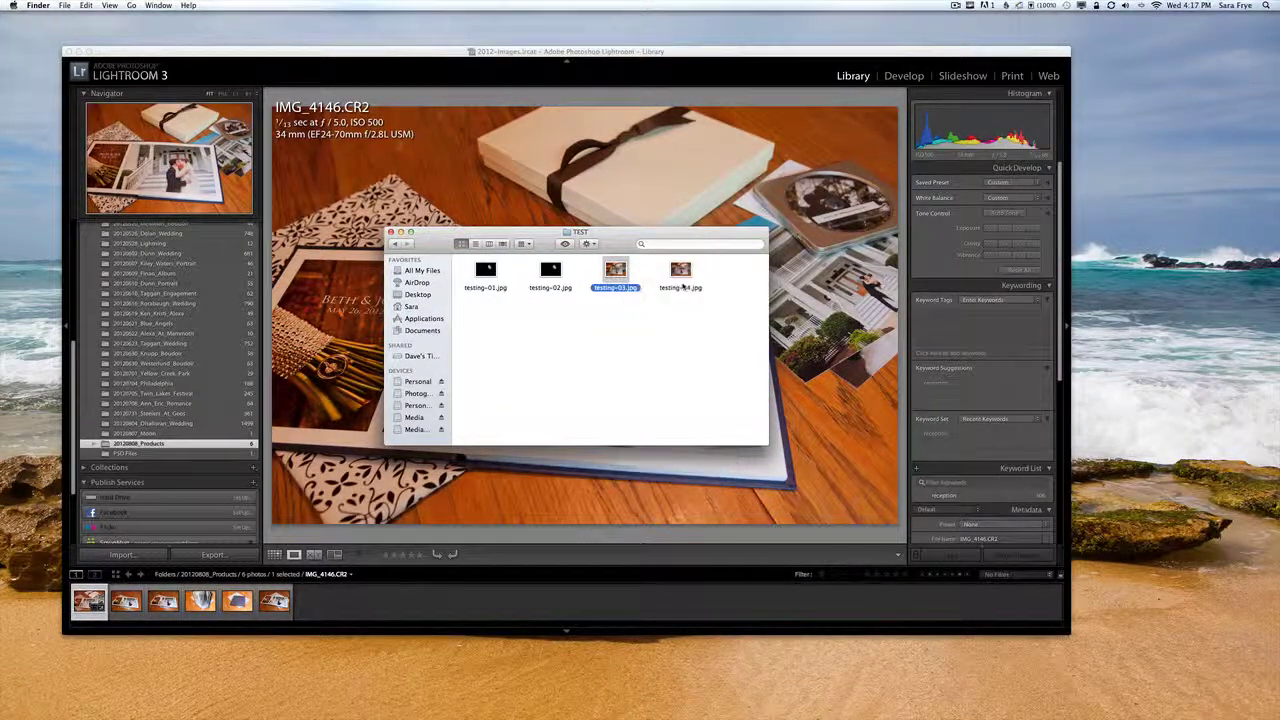
right_click(684, 270)
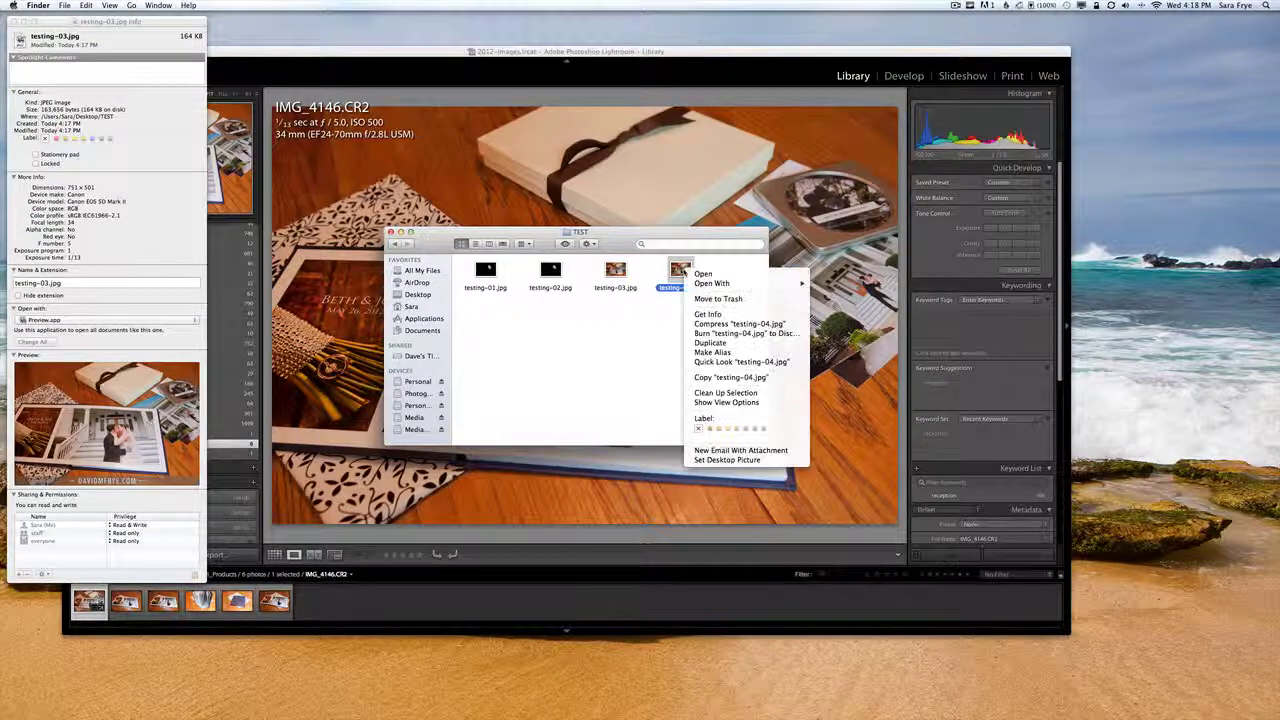
left_click(700, 314)
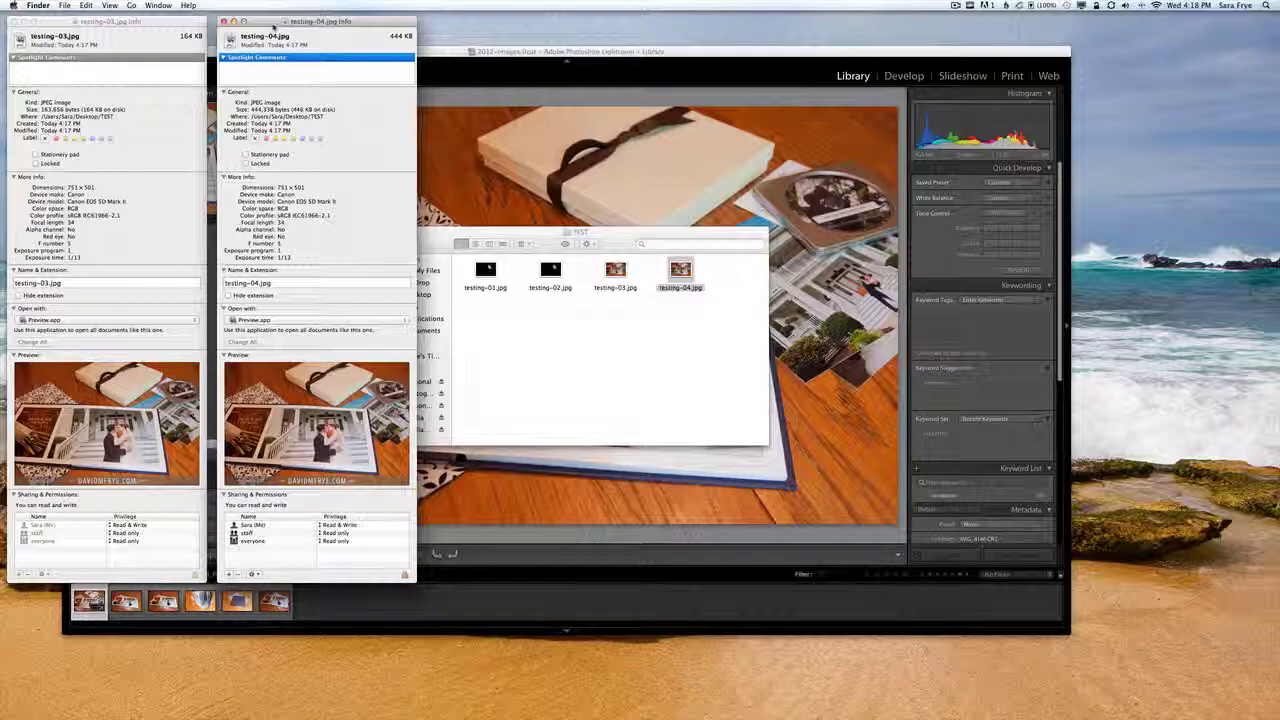
Step: Compare testing-03 (164 KB) with testing-04 (444 KB) side by side, then close both
left_click_drag(272, 27, 448, 62)
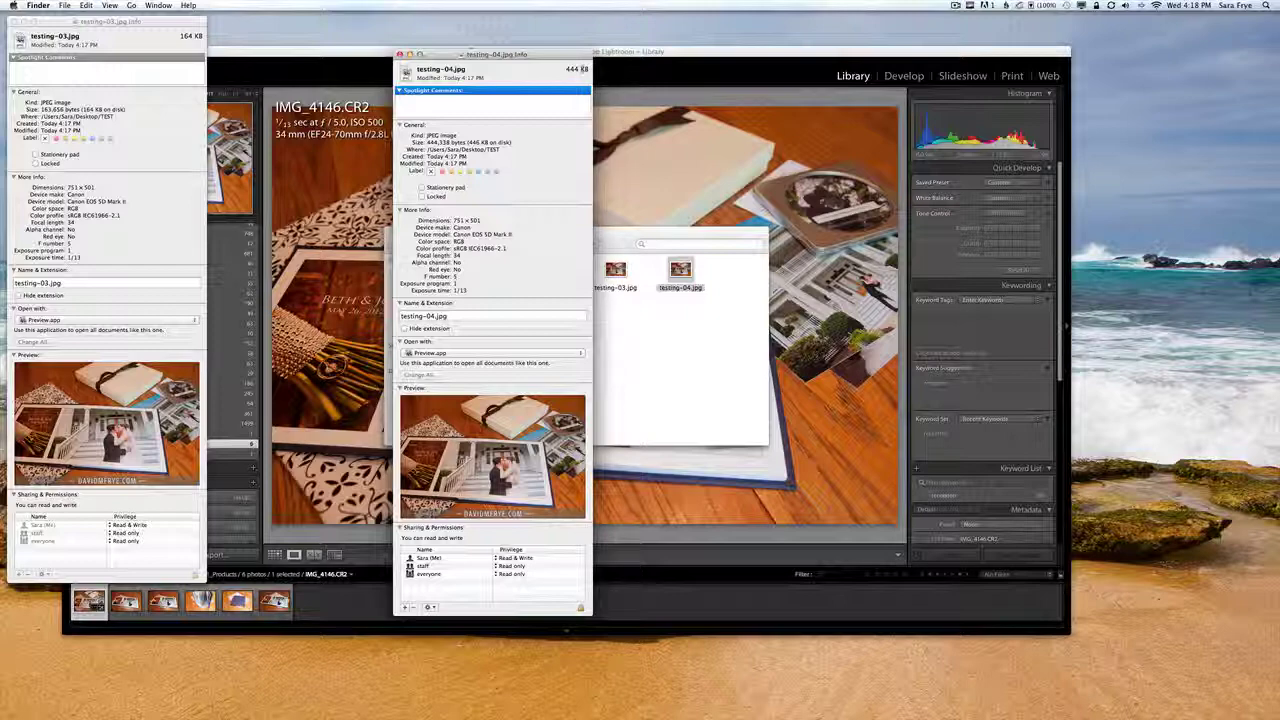
left_click_drag(185, 36, 770, 61)
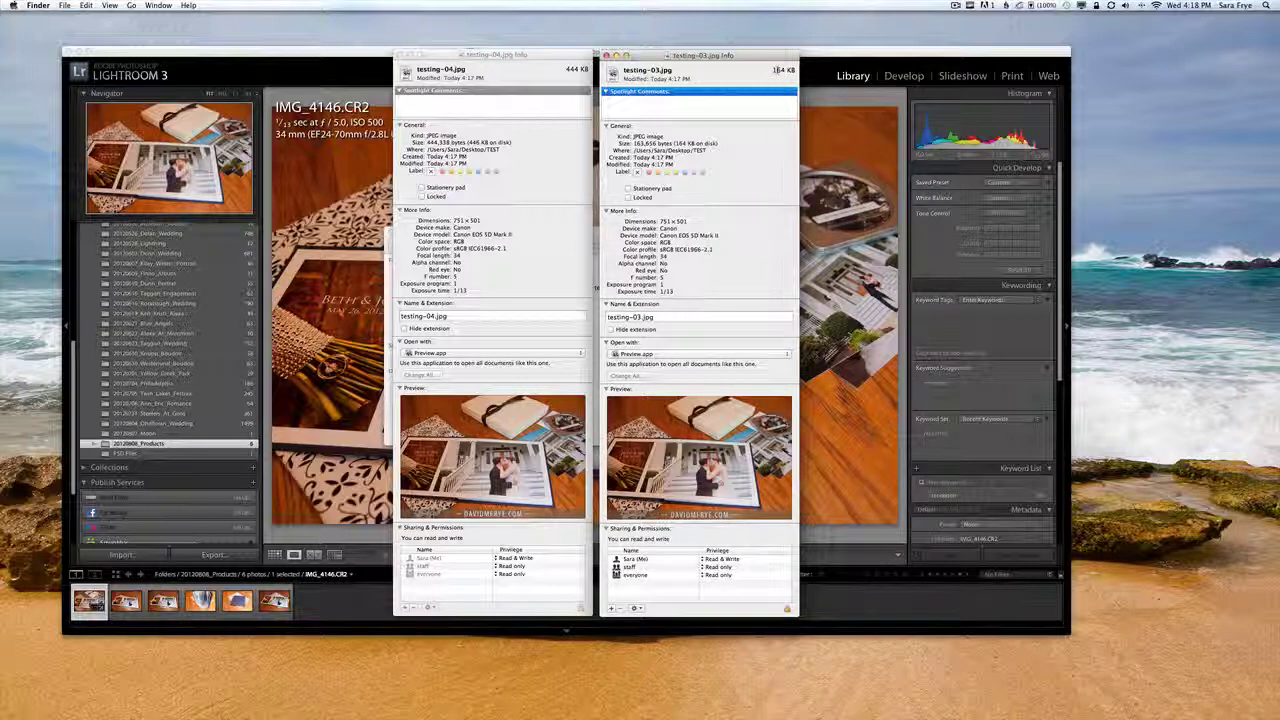
left_click_drag(773, 69, 797, 70)
left_click(772, 70)
left_click(606, 55)
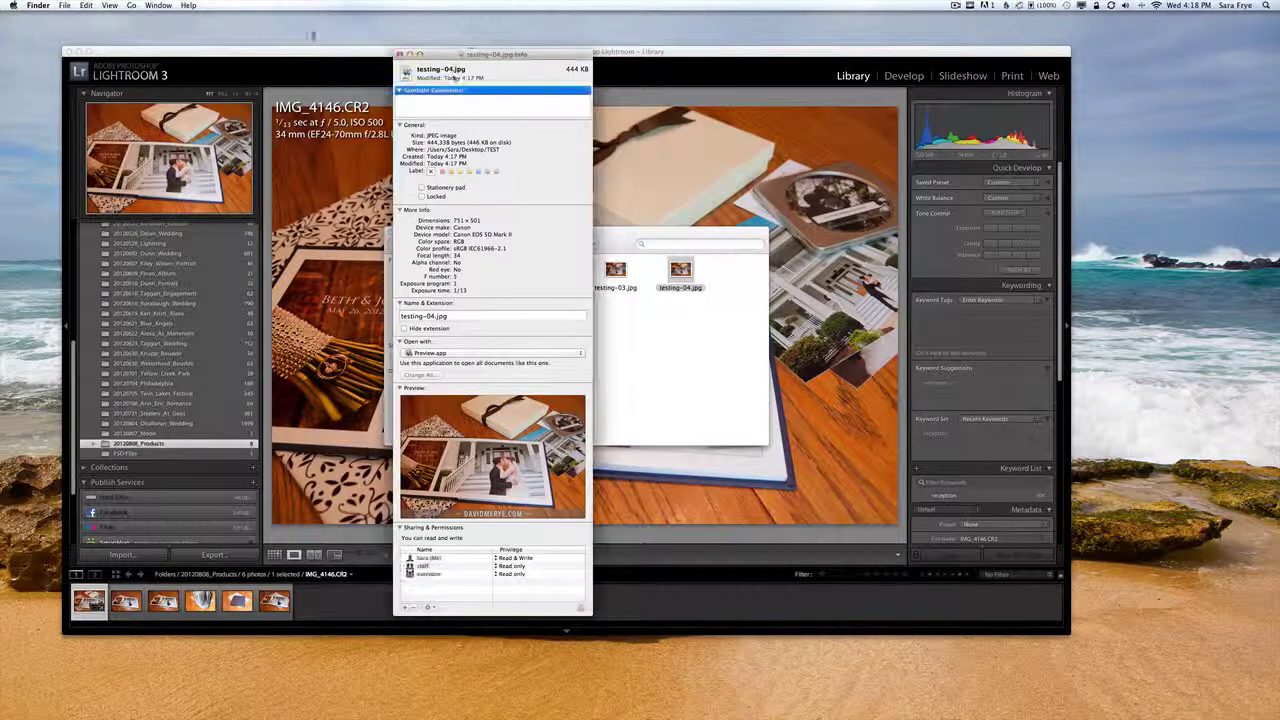
left_click(399, 55)
Step: Reselect testing-02.jpg and testing-03.jpg in the TEST folder
left_click(686, 342)
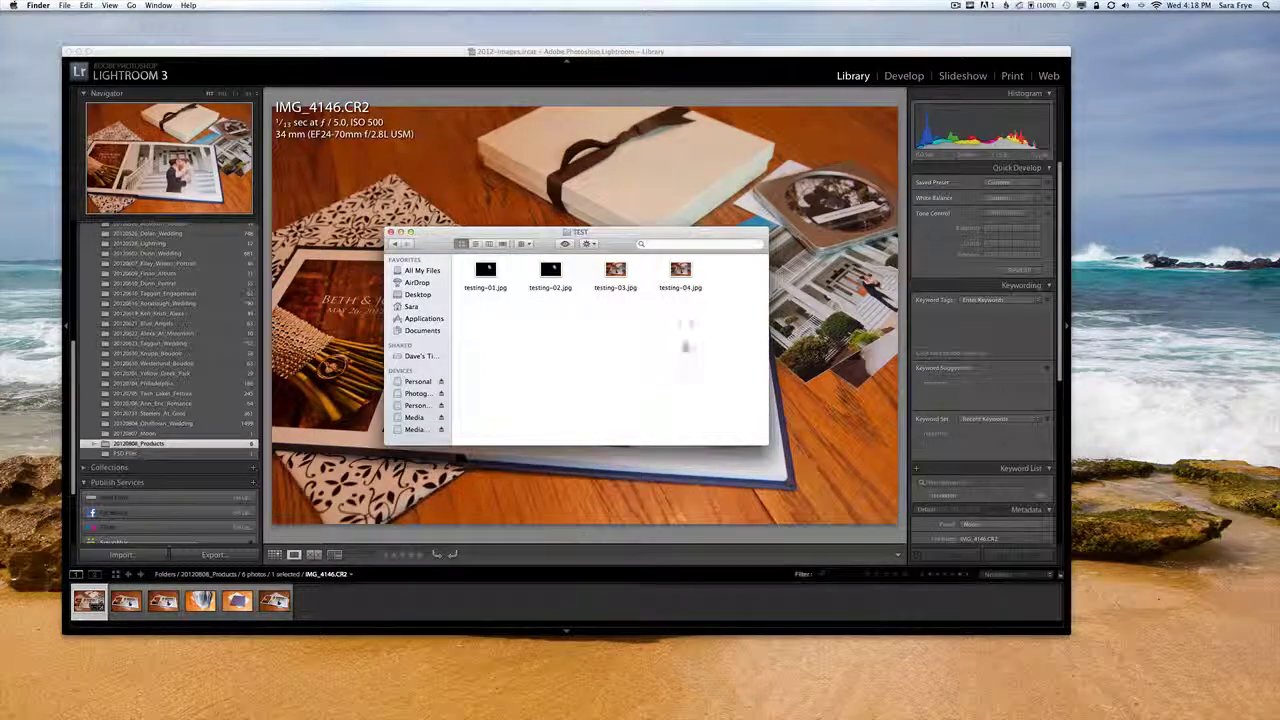
left_click(556, 276)
left_click(629, 276)
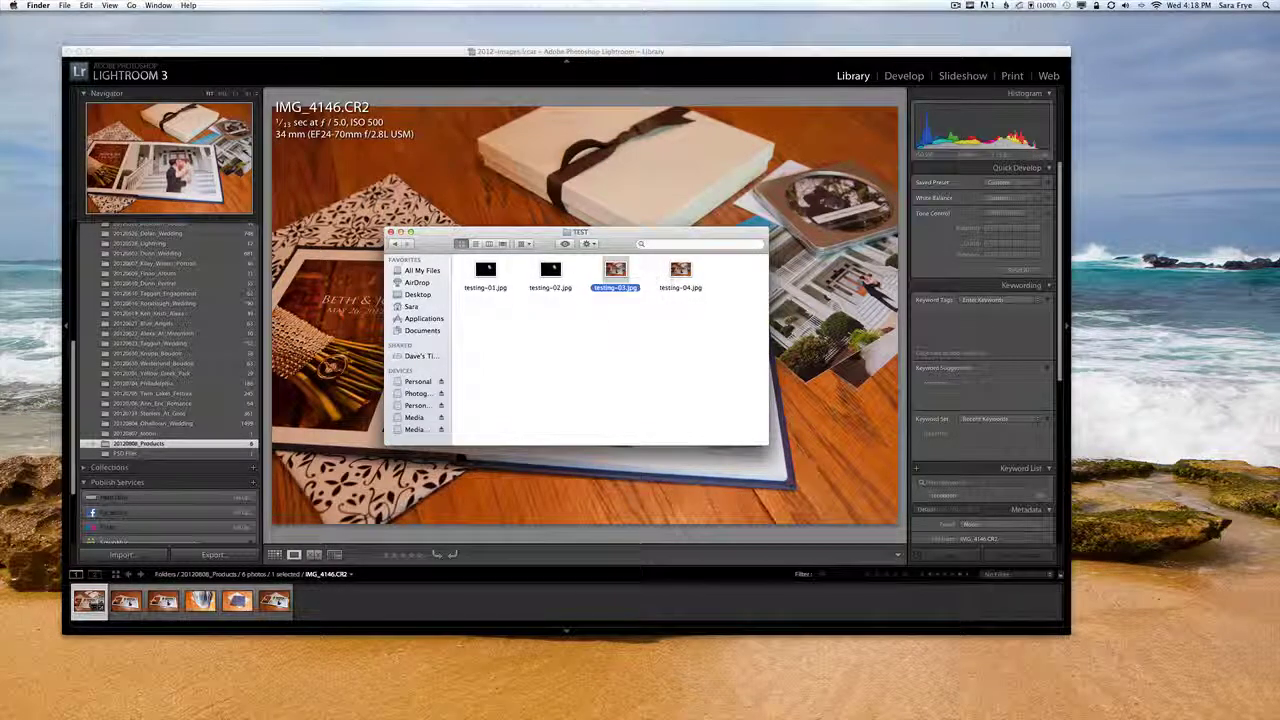
key("Right")
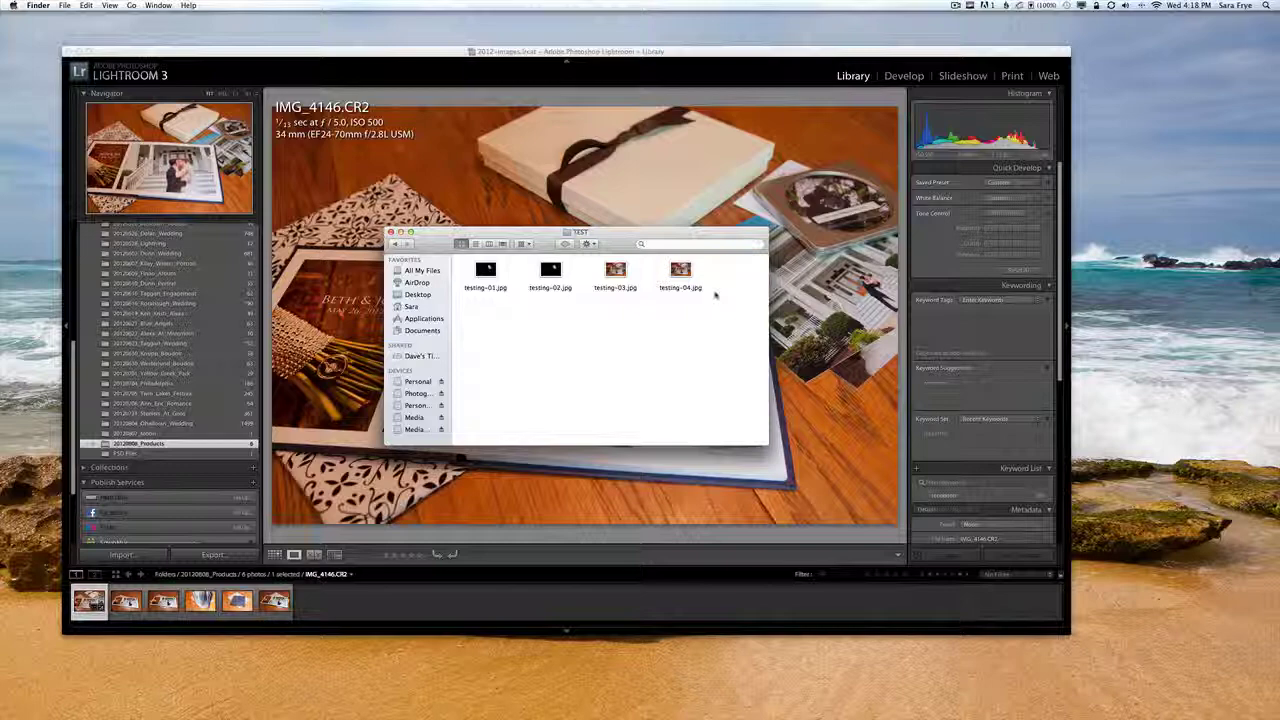